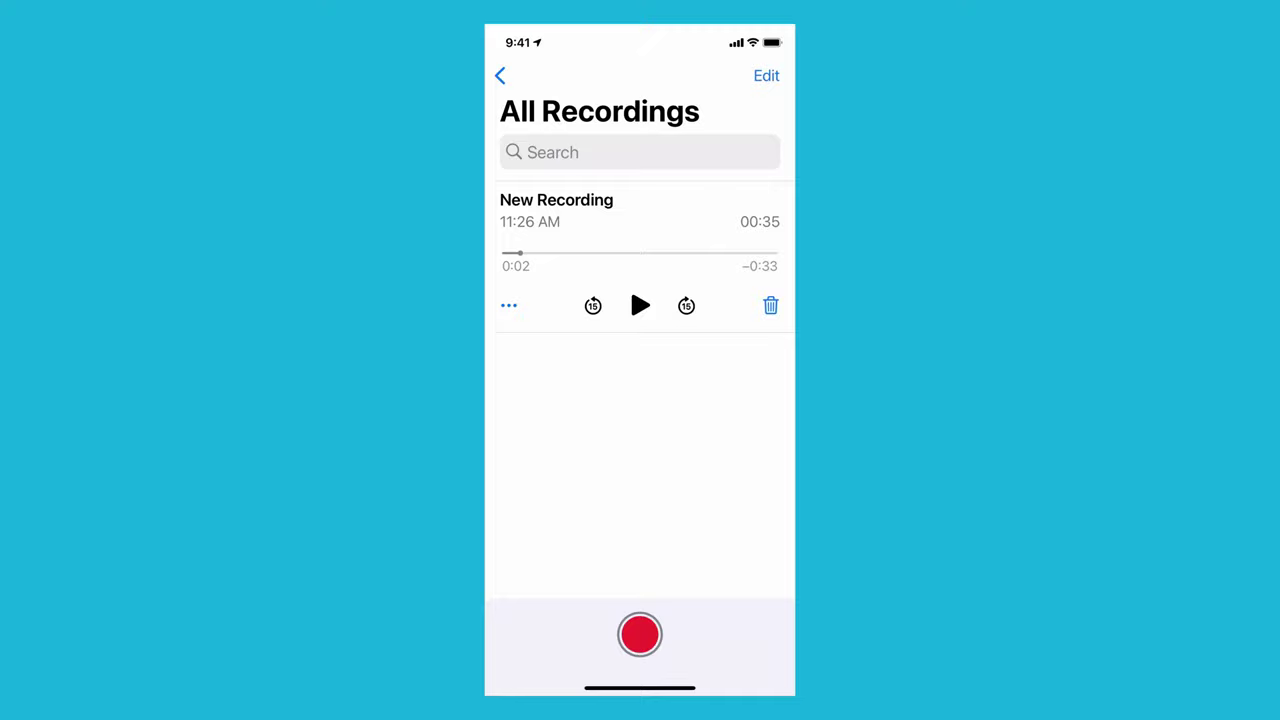
AirDrop the New Recording from Voice Memos to the Mac through More Actions > Share
drag(740, 255, 560, 255)
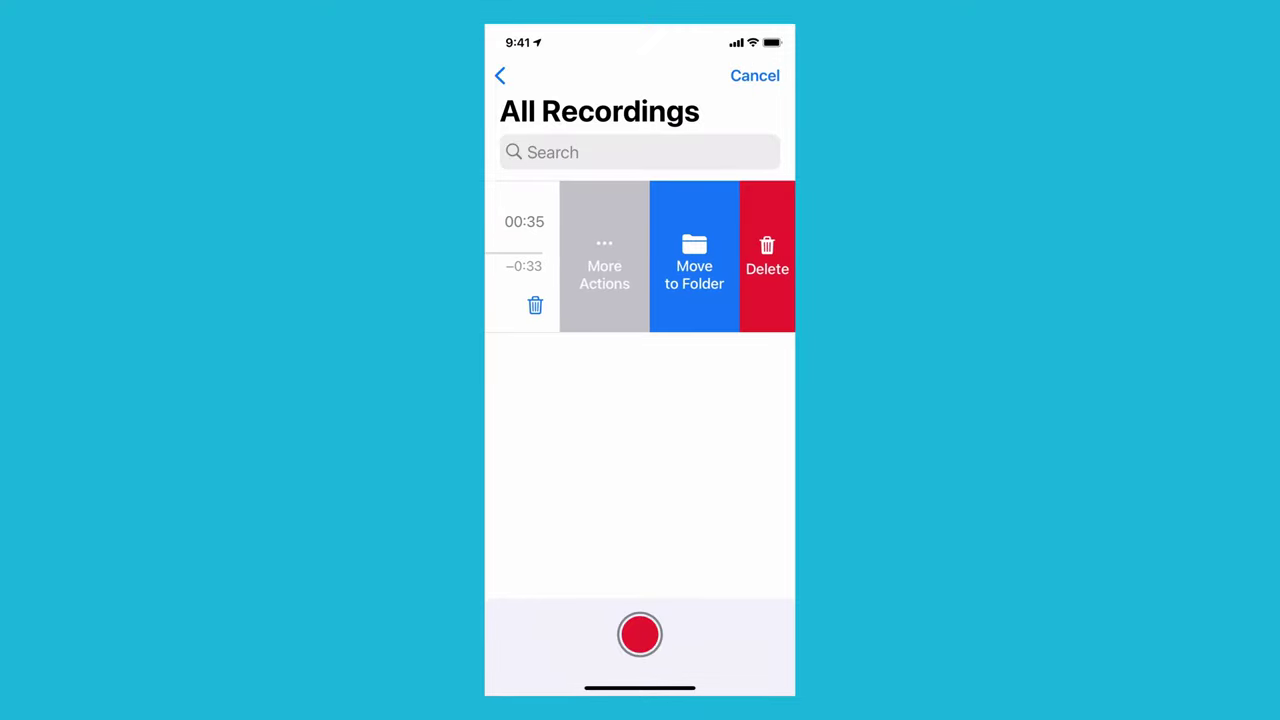
click(604, 265)
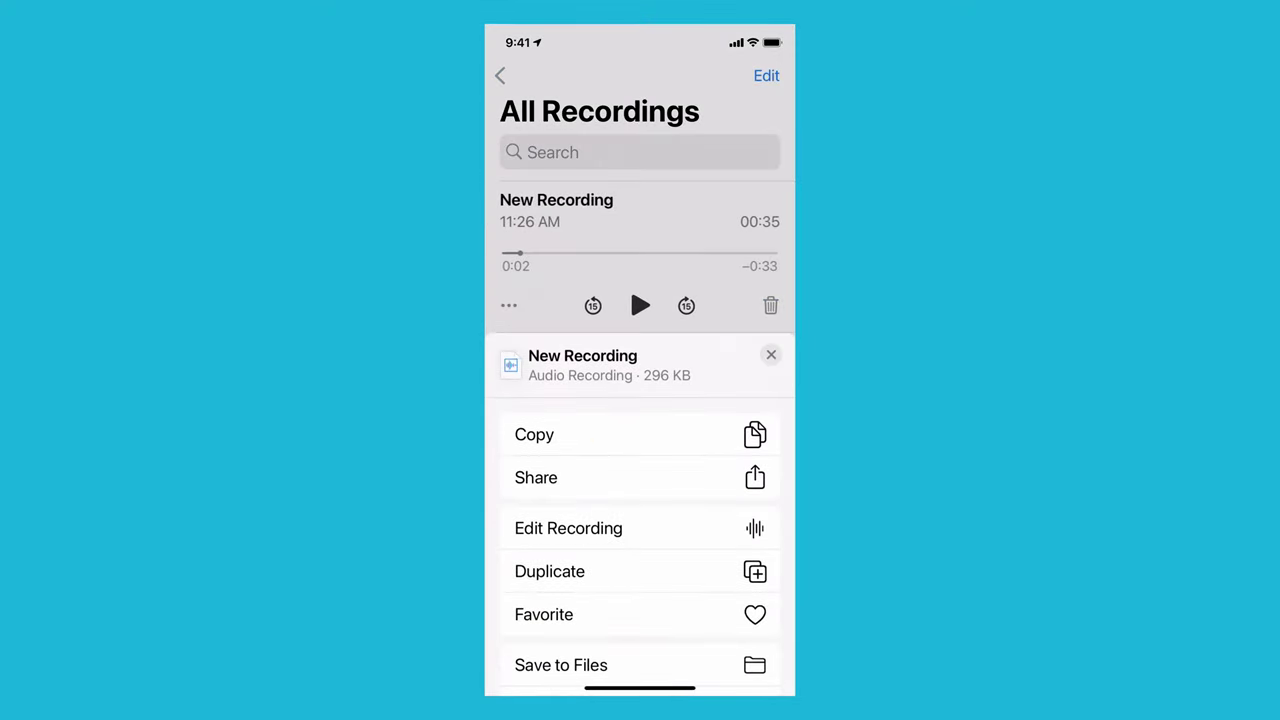
click(536, 477)
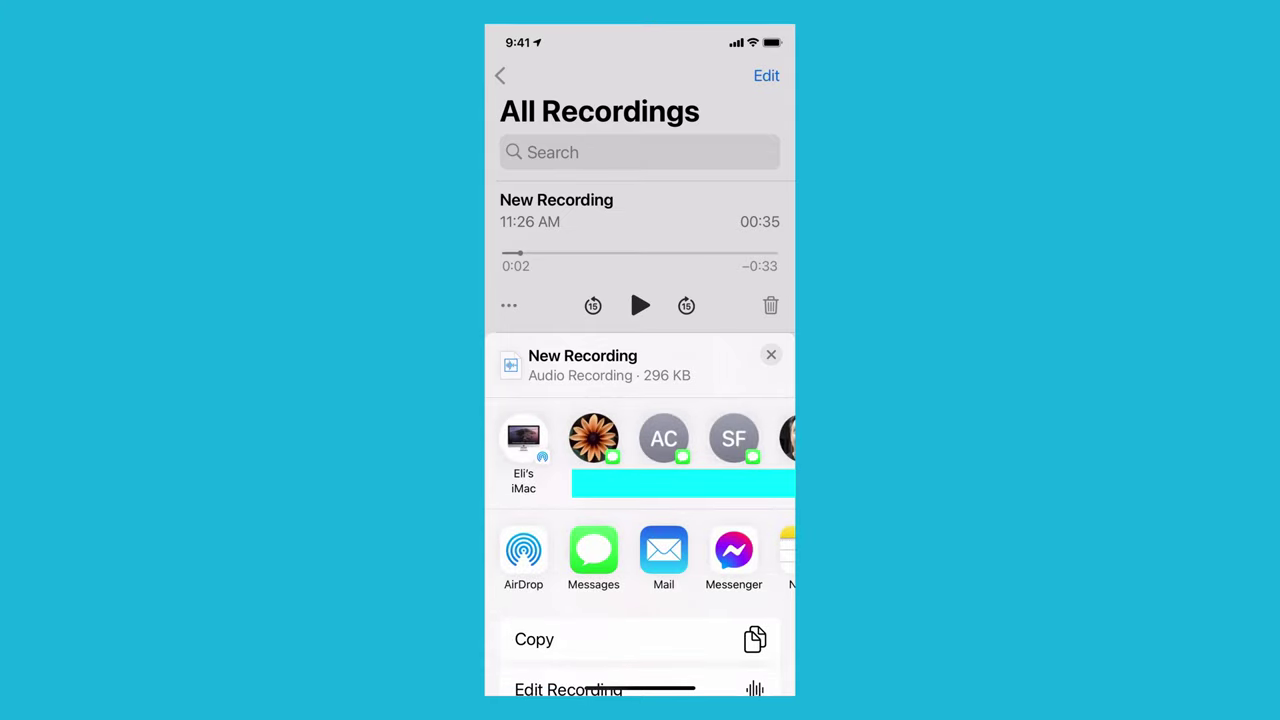
click(523, 440)
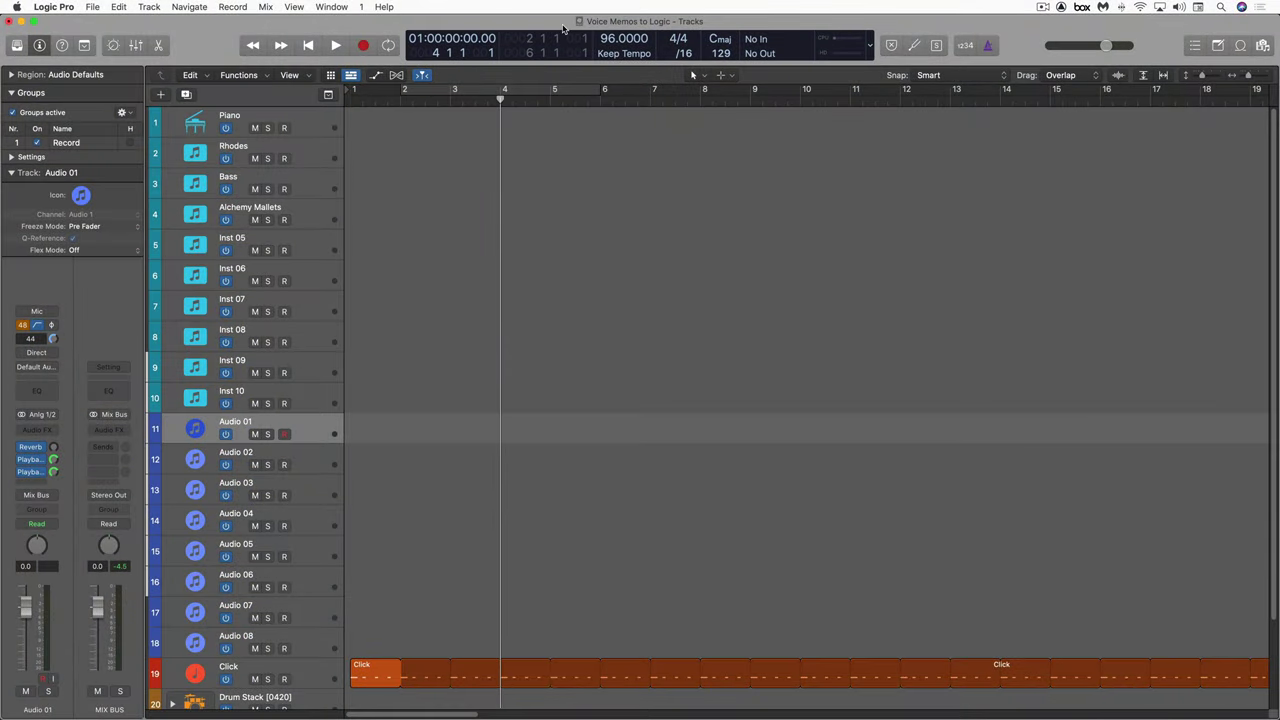
Import New Recording.m4a from the Downloads folder onto the Audio 01 track
key(super+shift+i)
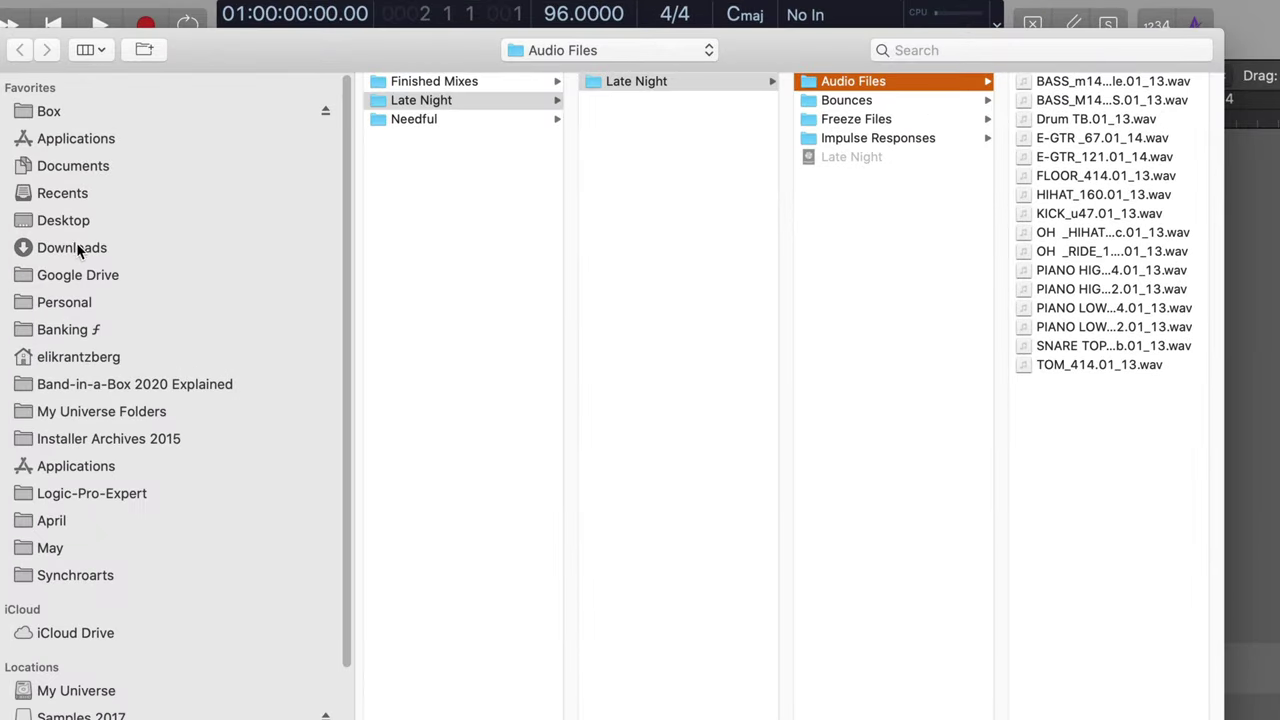
click(80, 250)
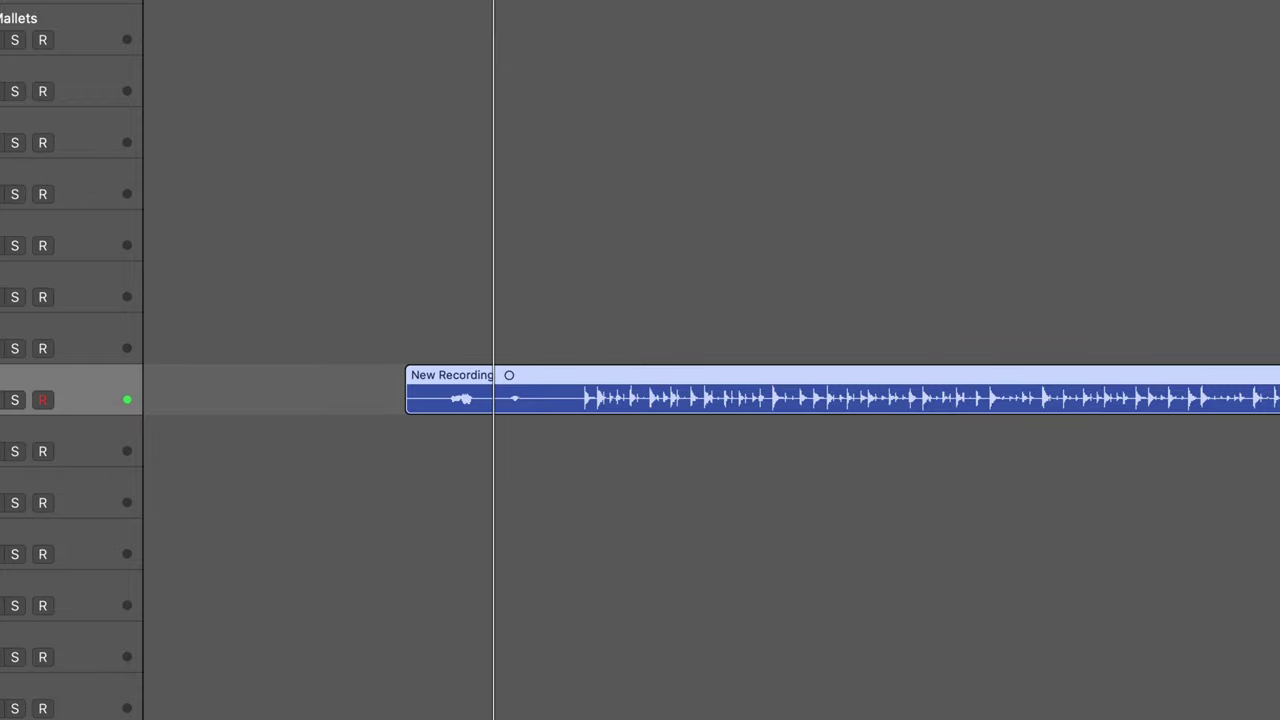
Zoom in and place the playhead just before the first tap's transient
click(552, 99)
drag(520, 320, 853, 527)
drag(409, 189, 832, 564)
mouse_move(650, 35)
mouse_down()
mouse_move(634, 38)
mouse_move(646, 38)
mouse_up()
drag(592, 182, 764, 326)
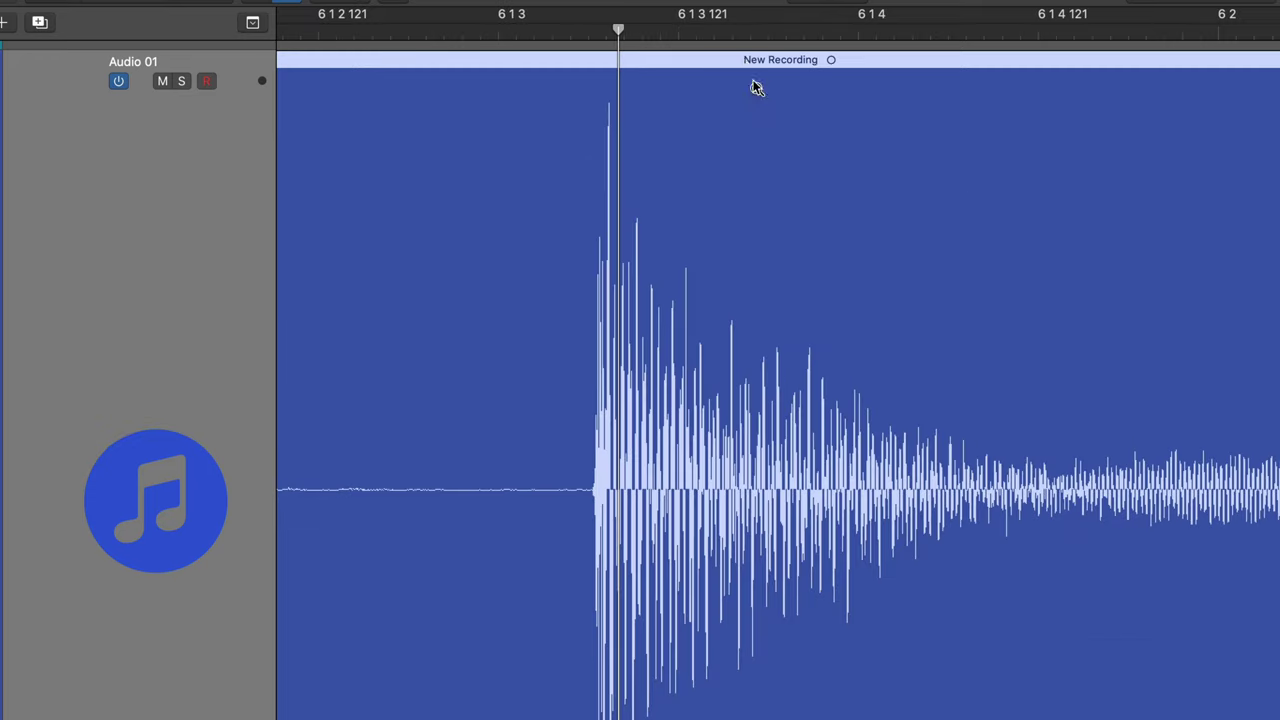
drag(622, 31, 587, 40)
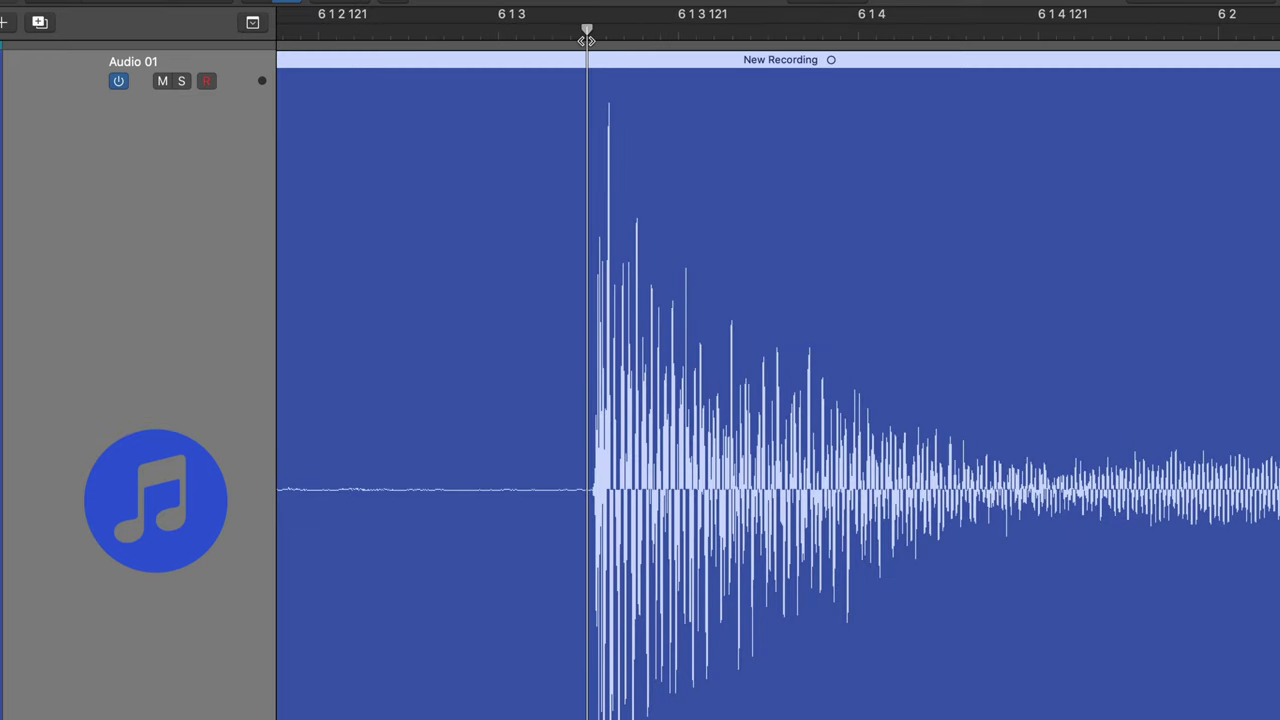
click(494, 148)
click(498, 147)
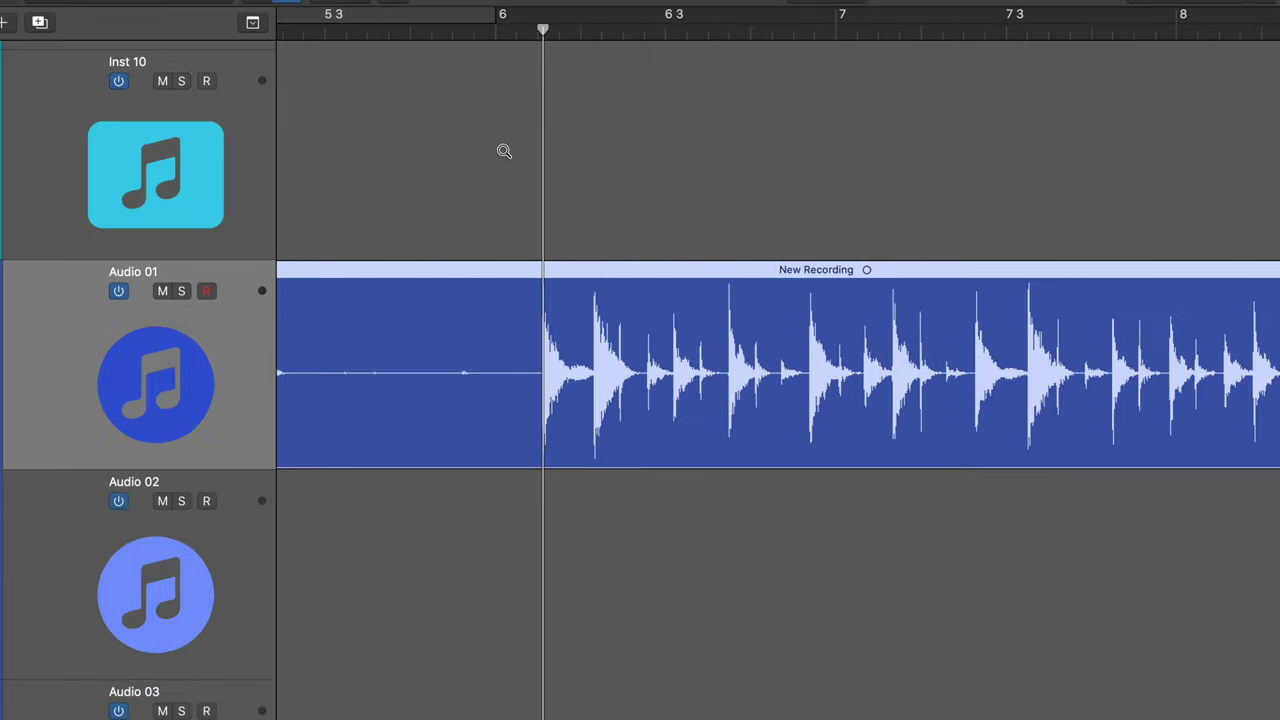
click(495, 195)
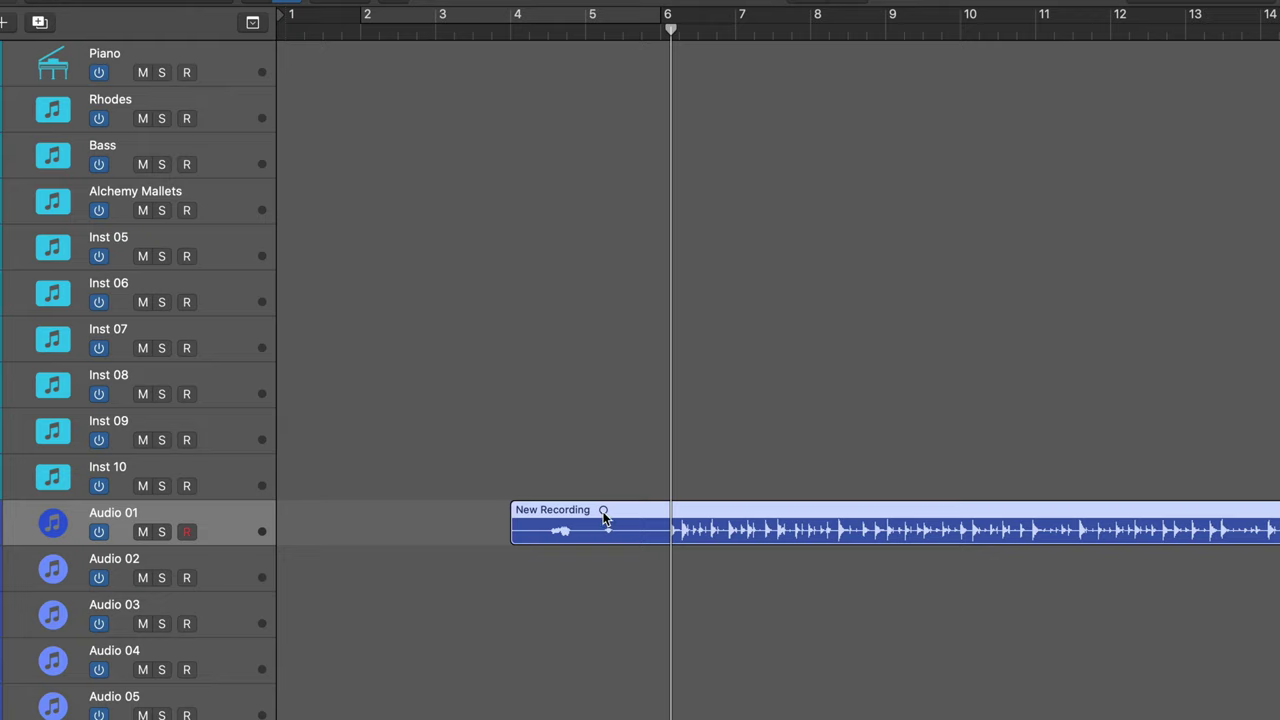
Split the region at the playhead and delete the lead-in part, New Recording.1
key(super+t)
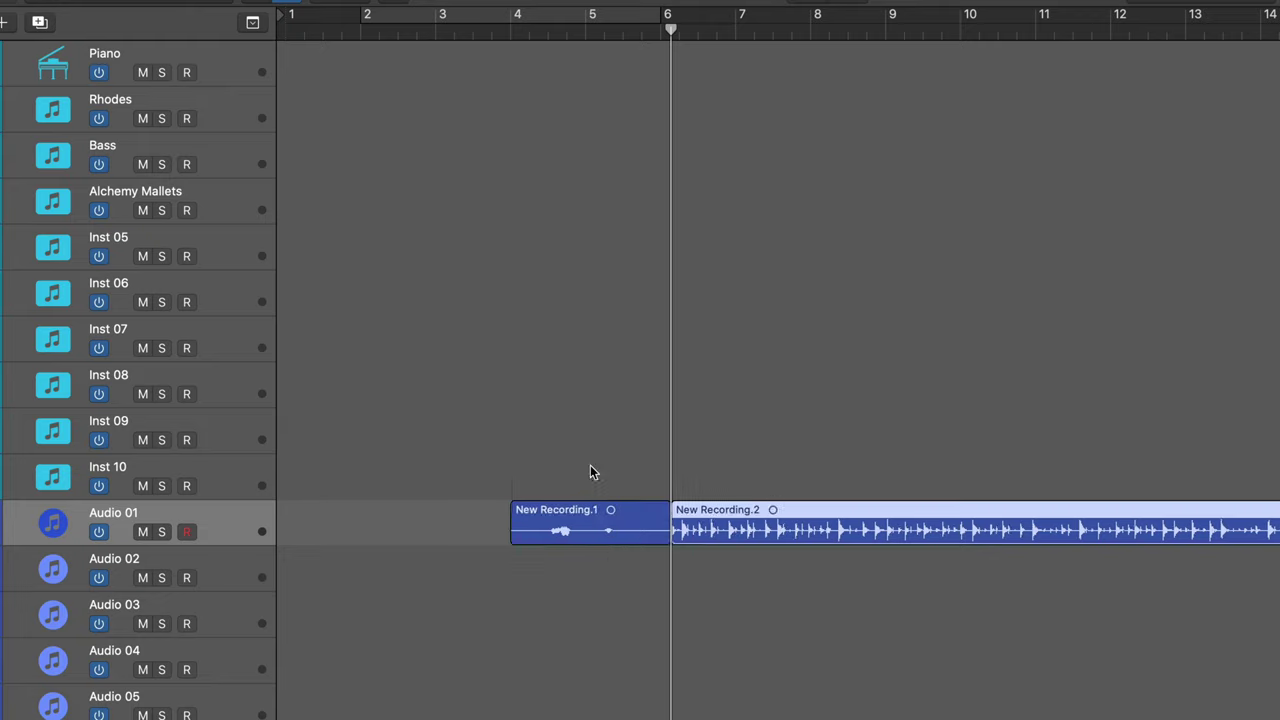
click(598, 522)
key(Delete)
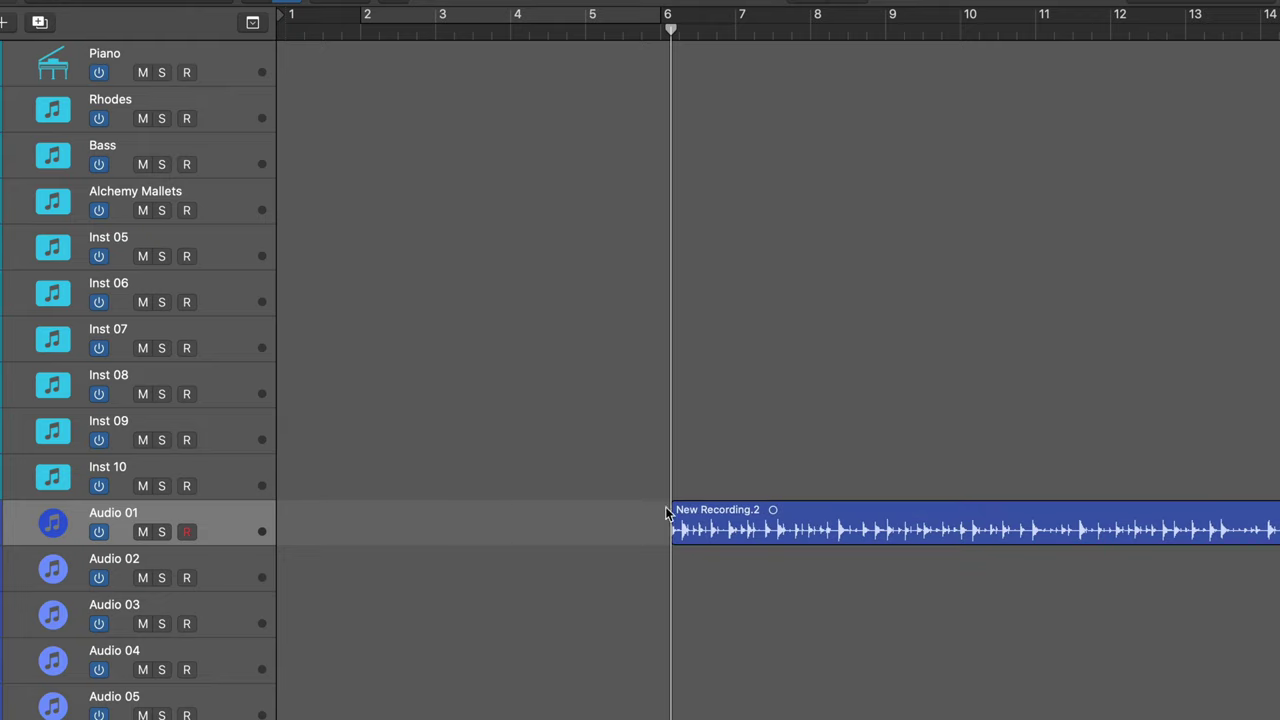
Move the New Recording.2 region so it starts at bar 4
click(439, 37)
click(510, 35)
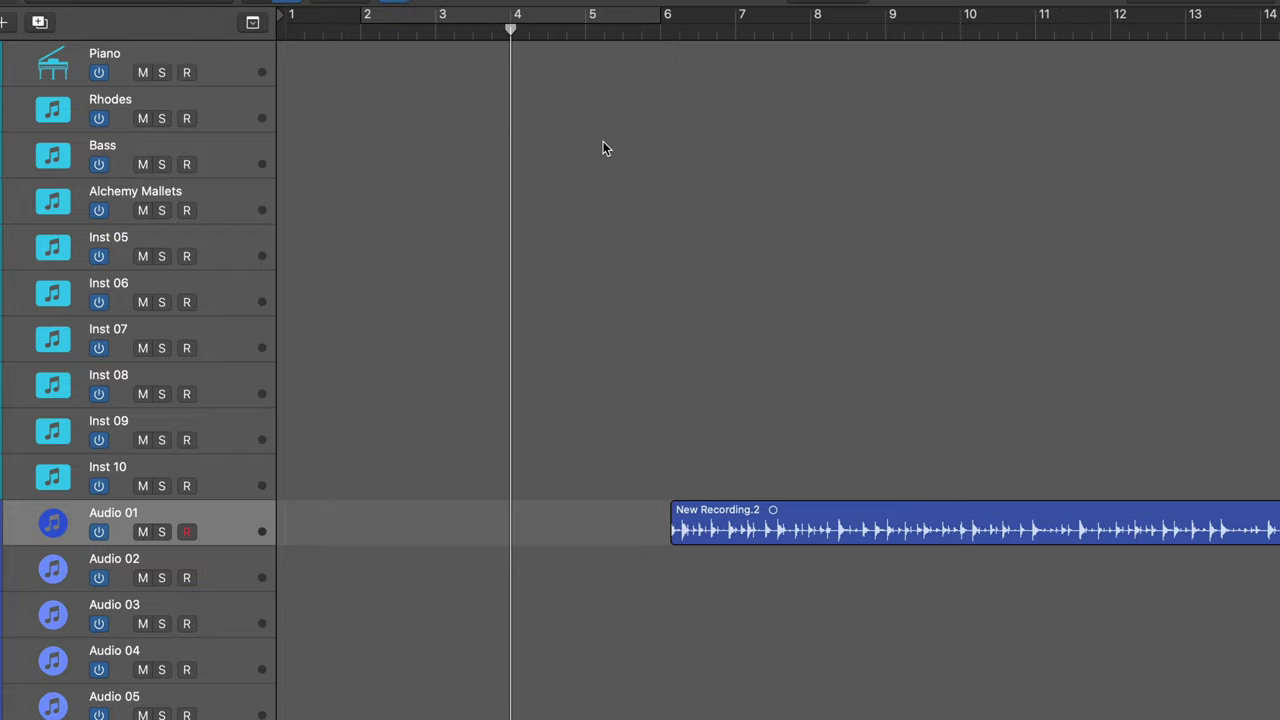
click(840, 525)
key(semicolon)
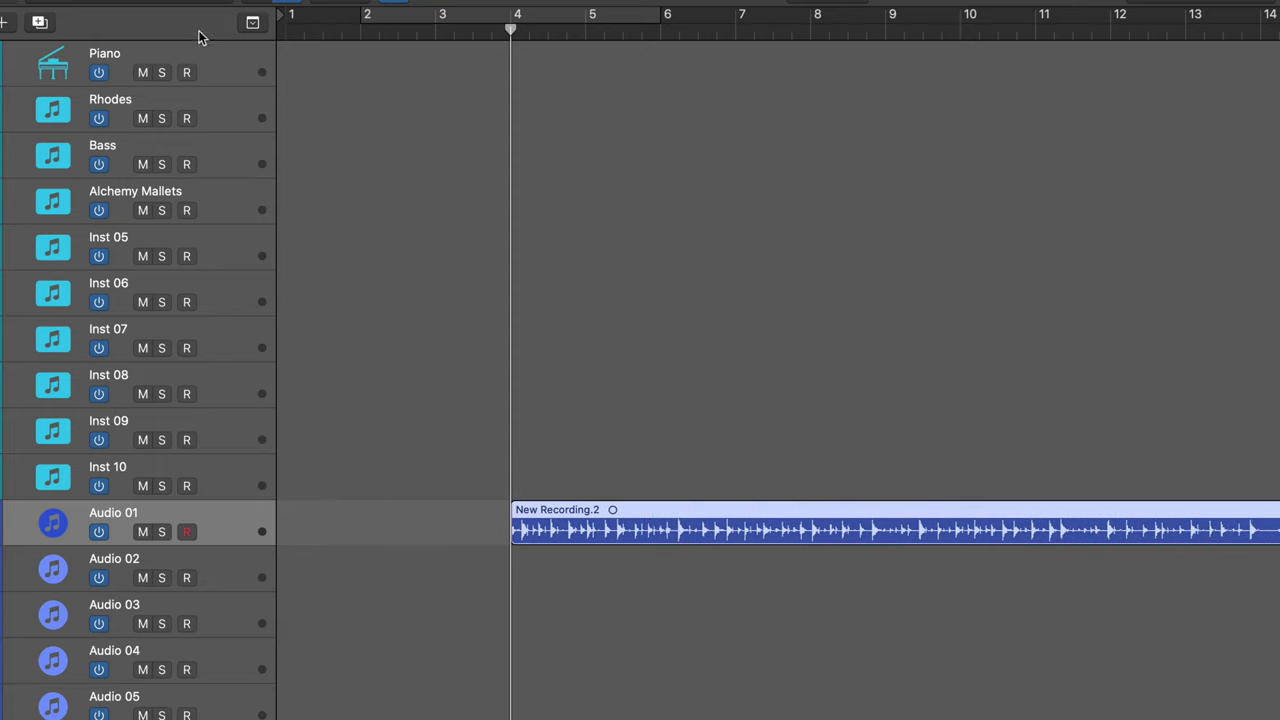
Analyse New Recording.2's tempo in the audio editor's Smart Tempo view
key(e)
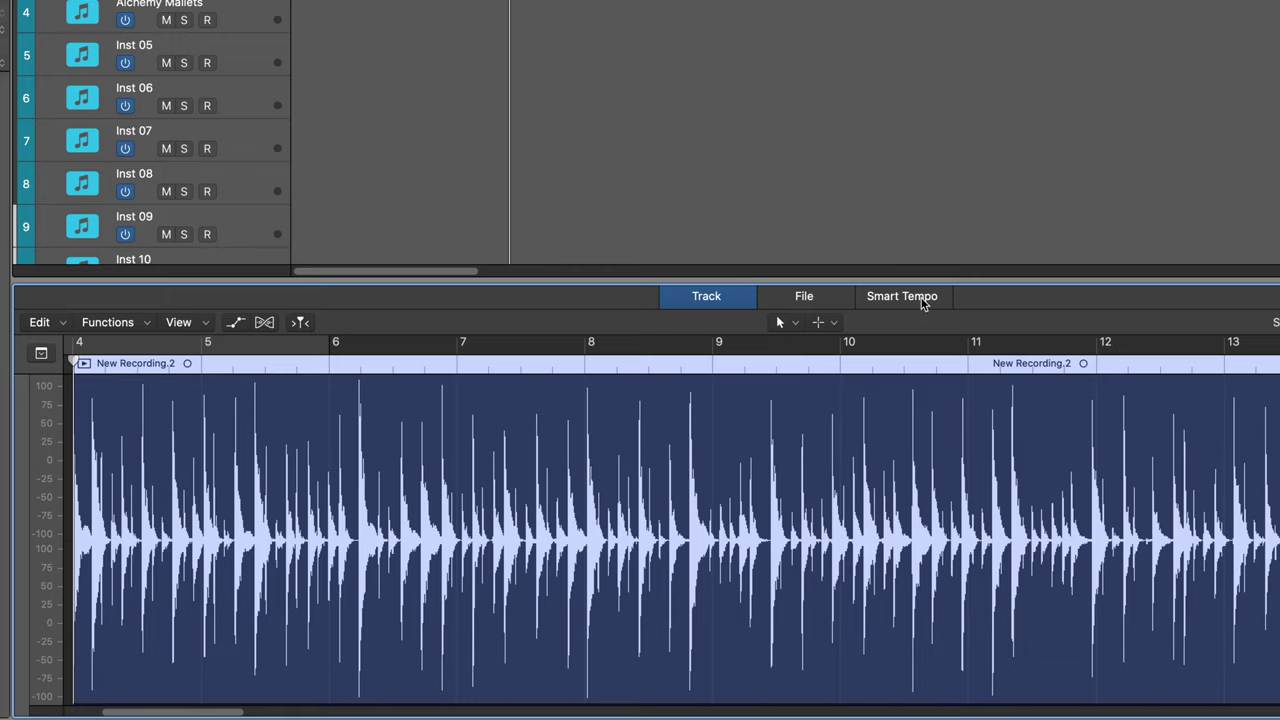
click(922, 303)
scroll(1080, 145, down, 5)
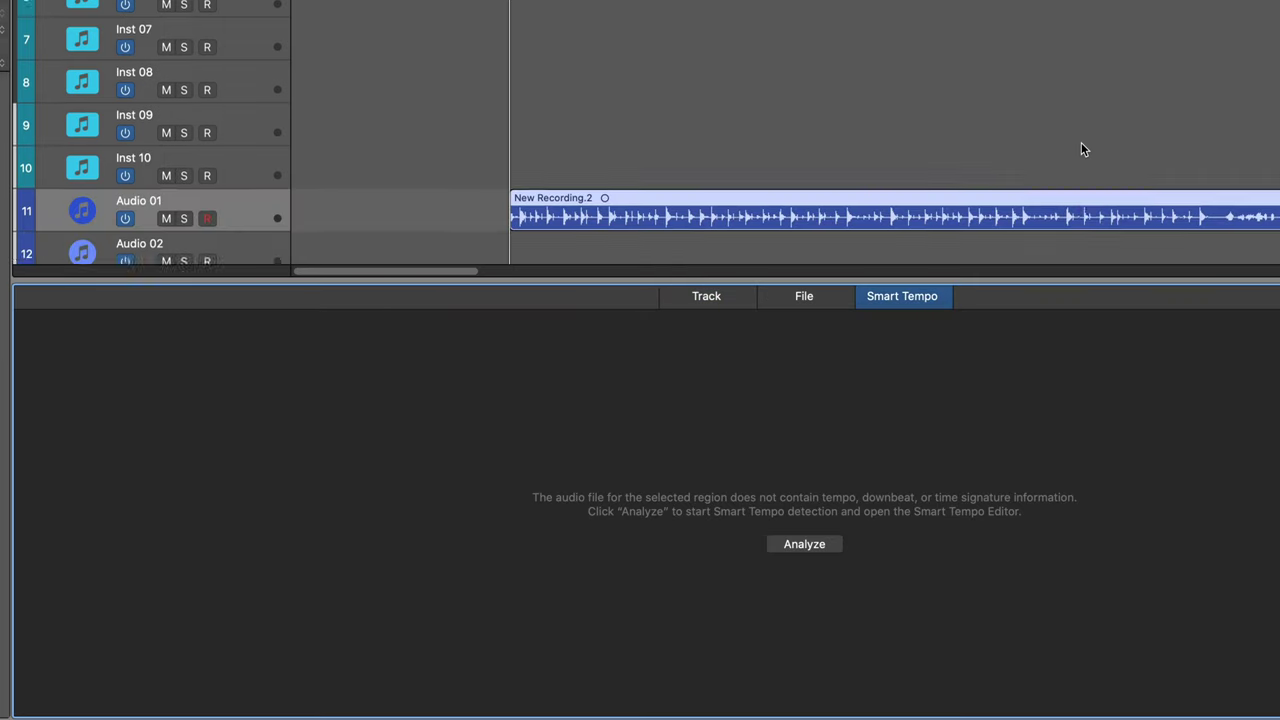
click(809, 549)
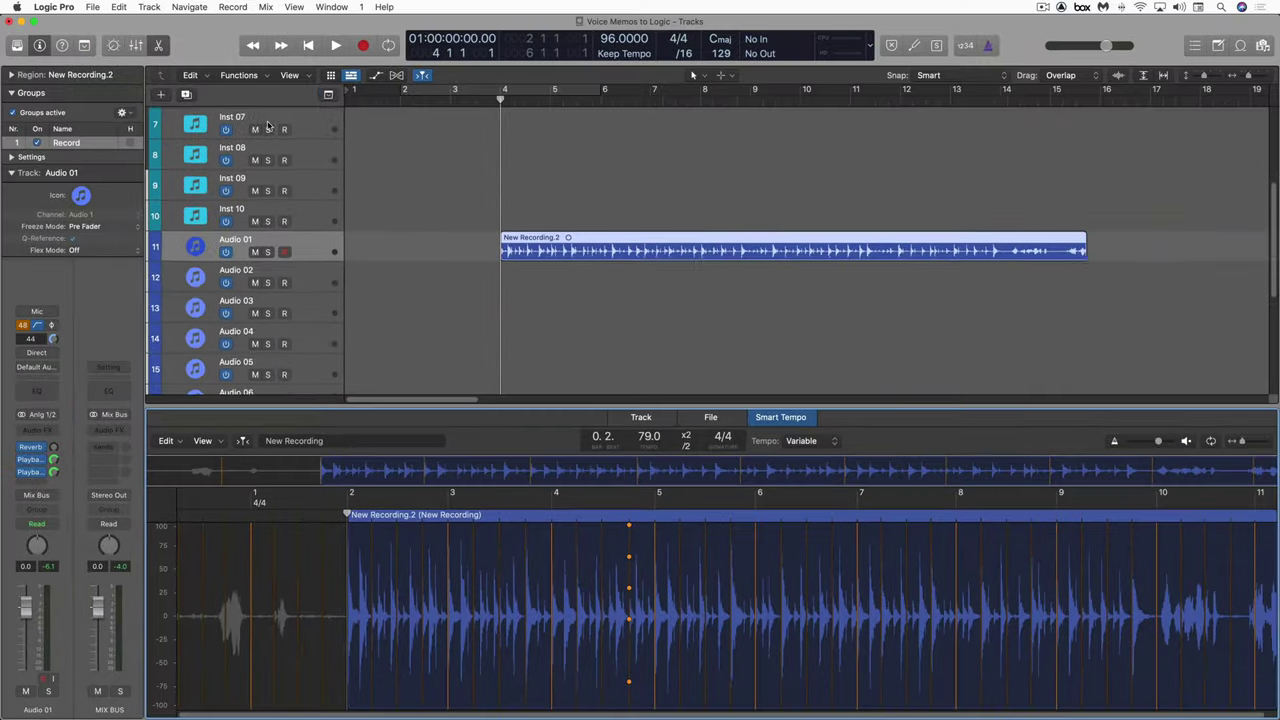
Apply the region tempo to the project tempo with Maintain positions ticked
key(g)
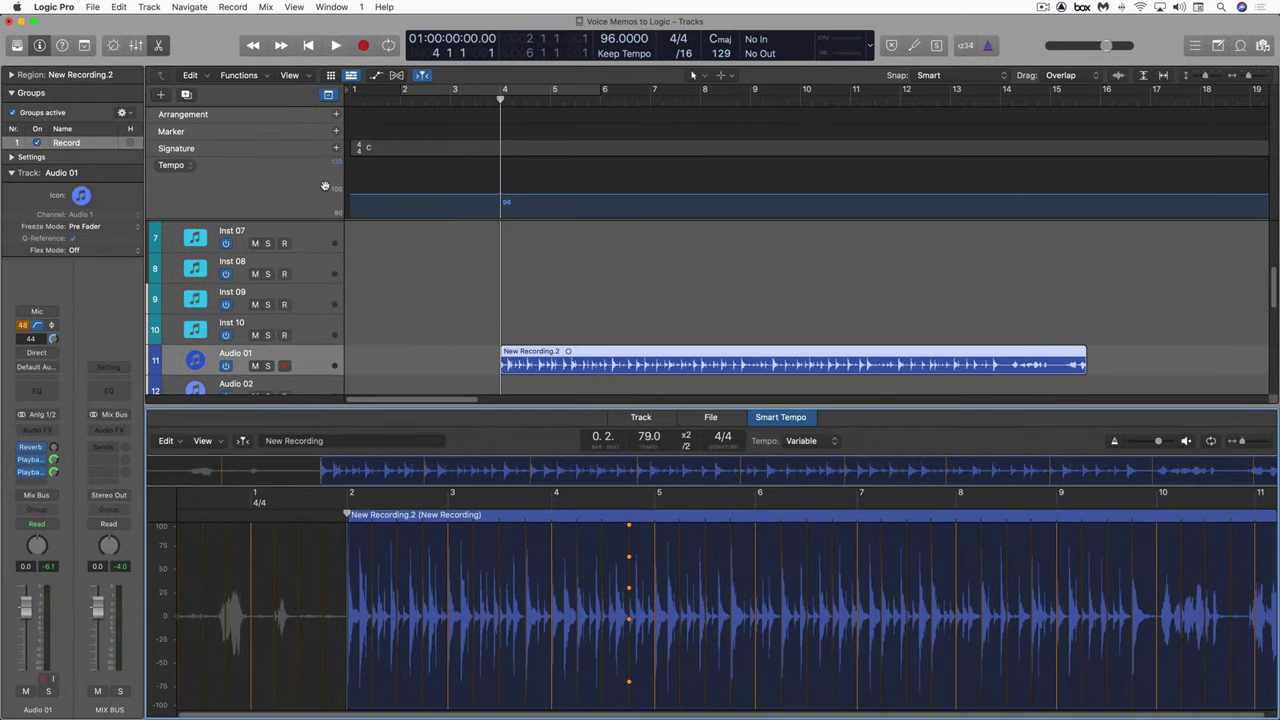
click(166, 441)
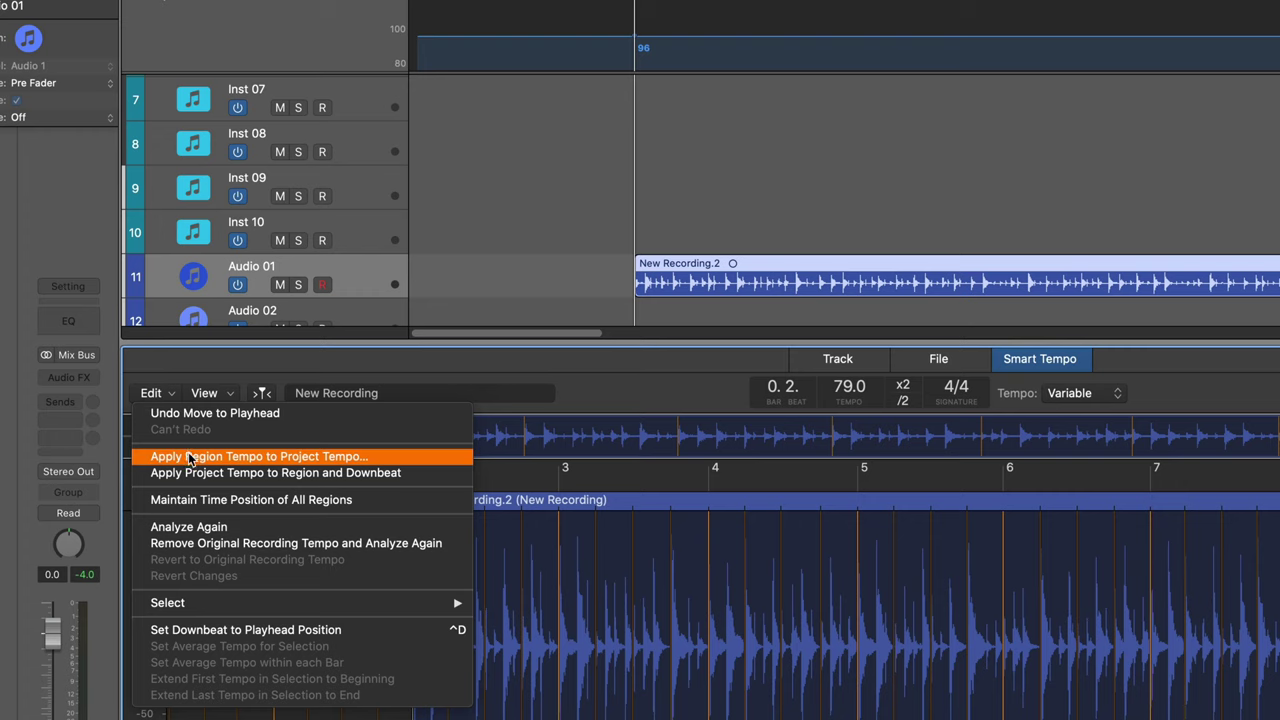
click(194, 459)
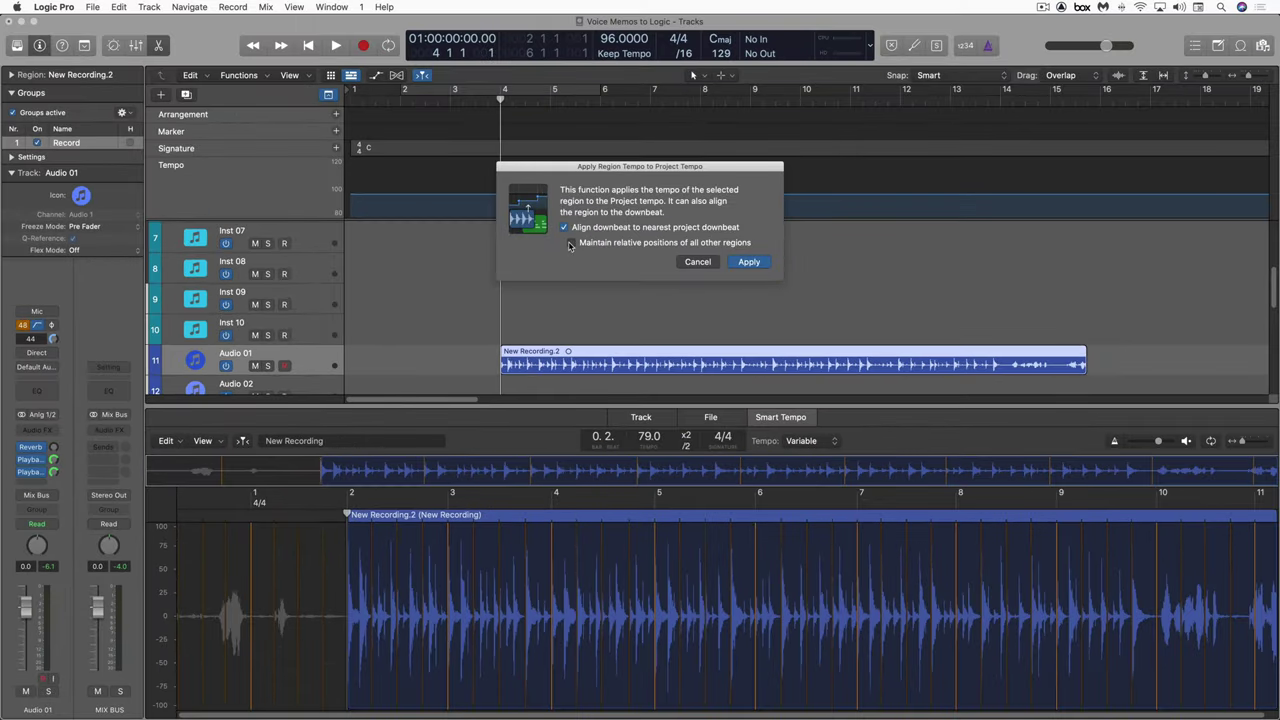
click(572, 243)
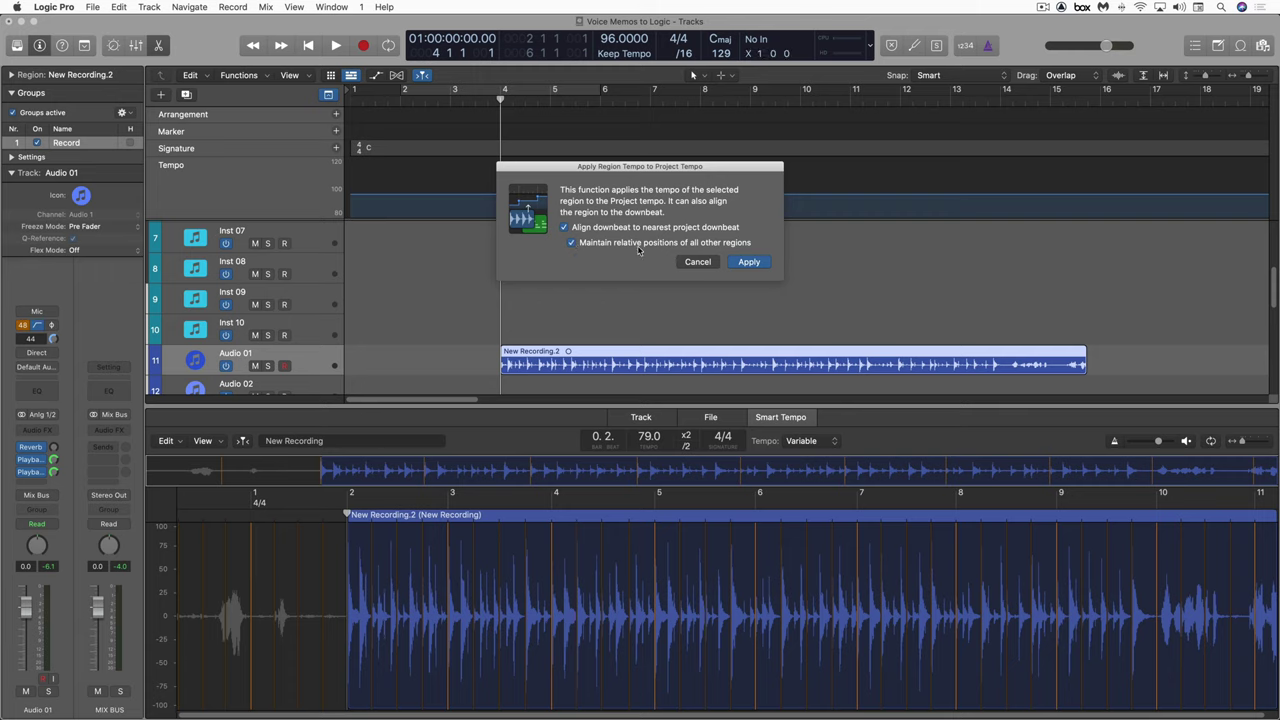
click(749, 262)
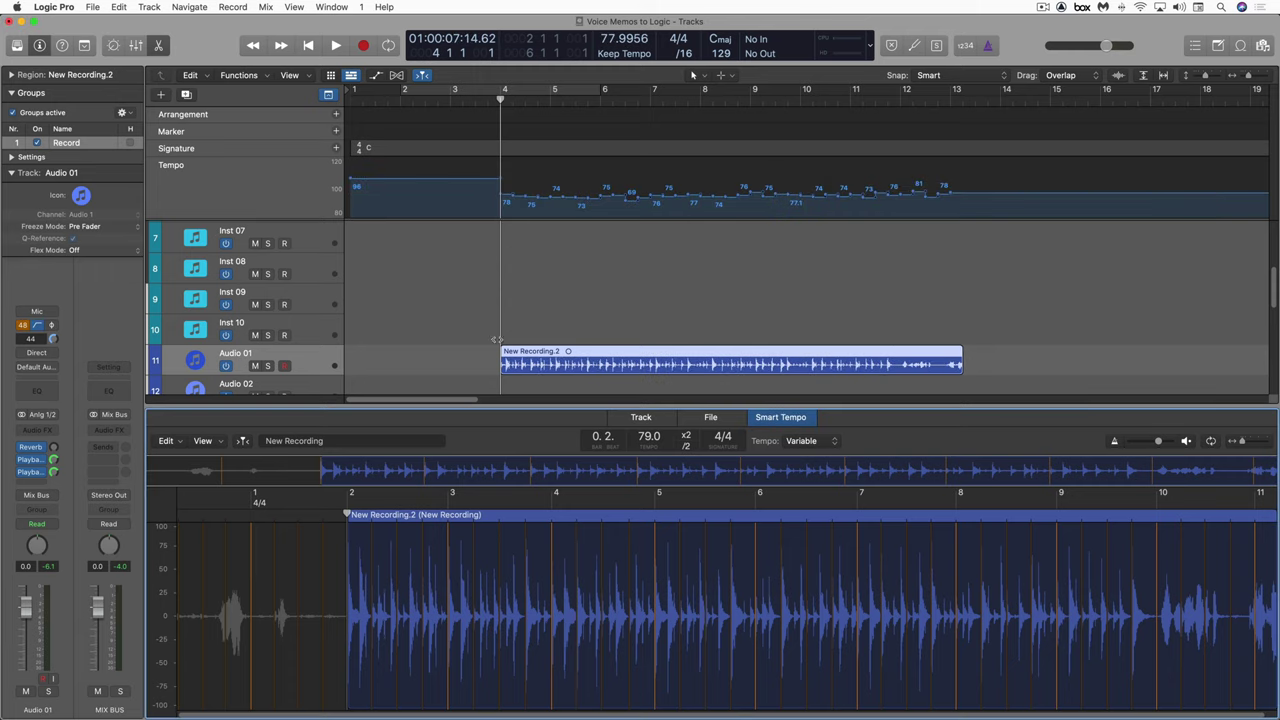
Play back with the Click track and lower Audio 01's volume to -7.6 dB
scroll(515, 335, down, 8)
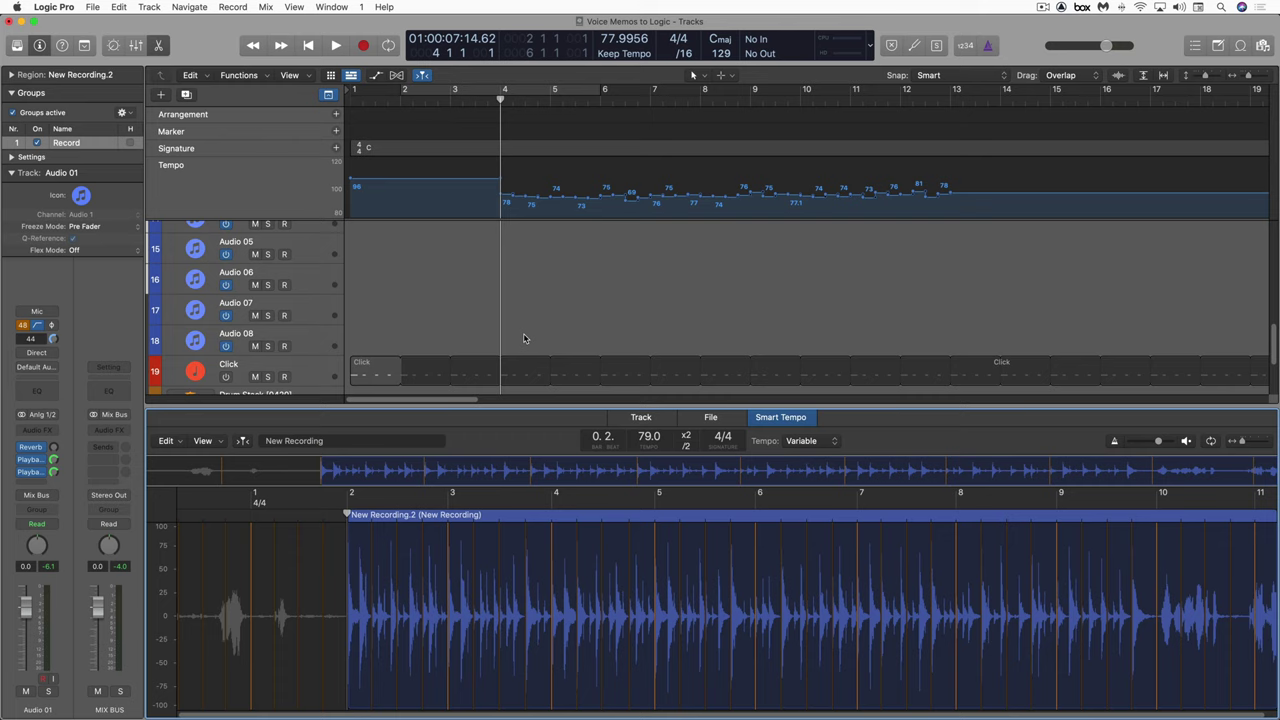
click(228, 322)
scroll(471, 300, up, 4)
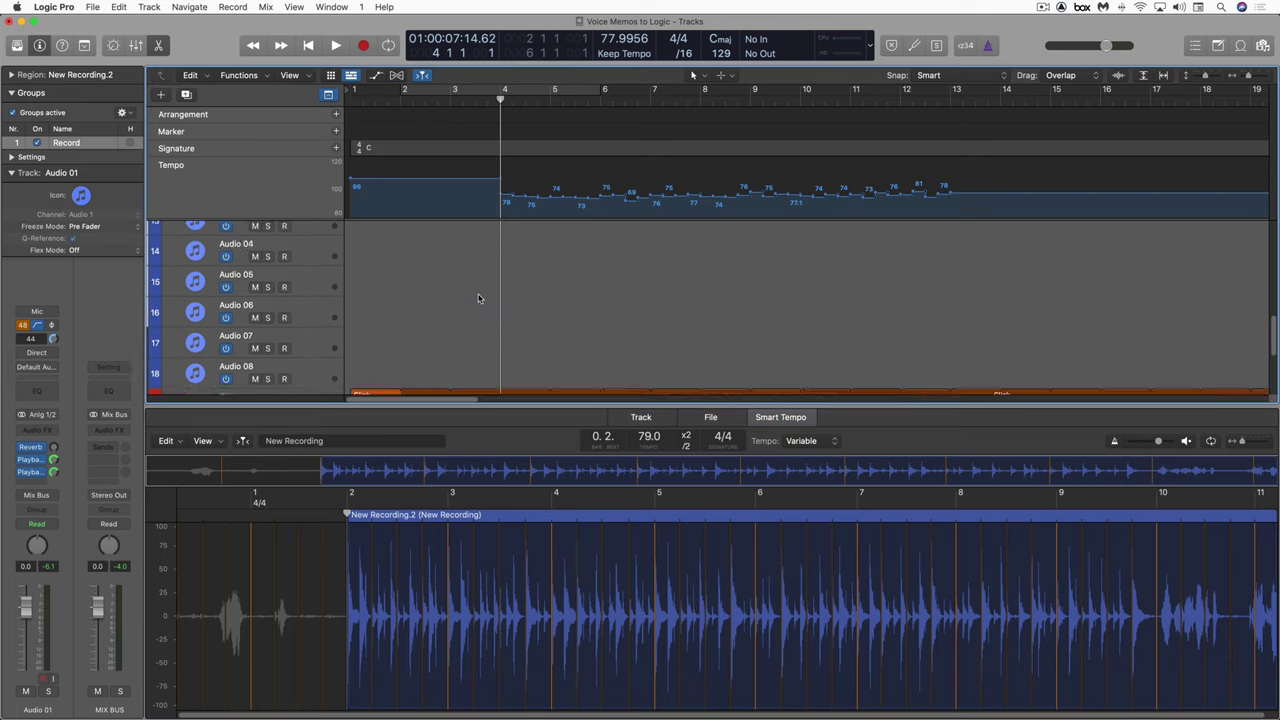
key(space)
scroll(487, 298, down, 2)
scroll(483, 290, up, 4)
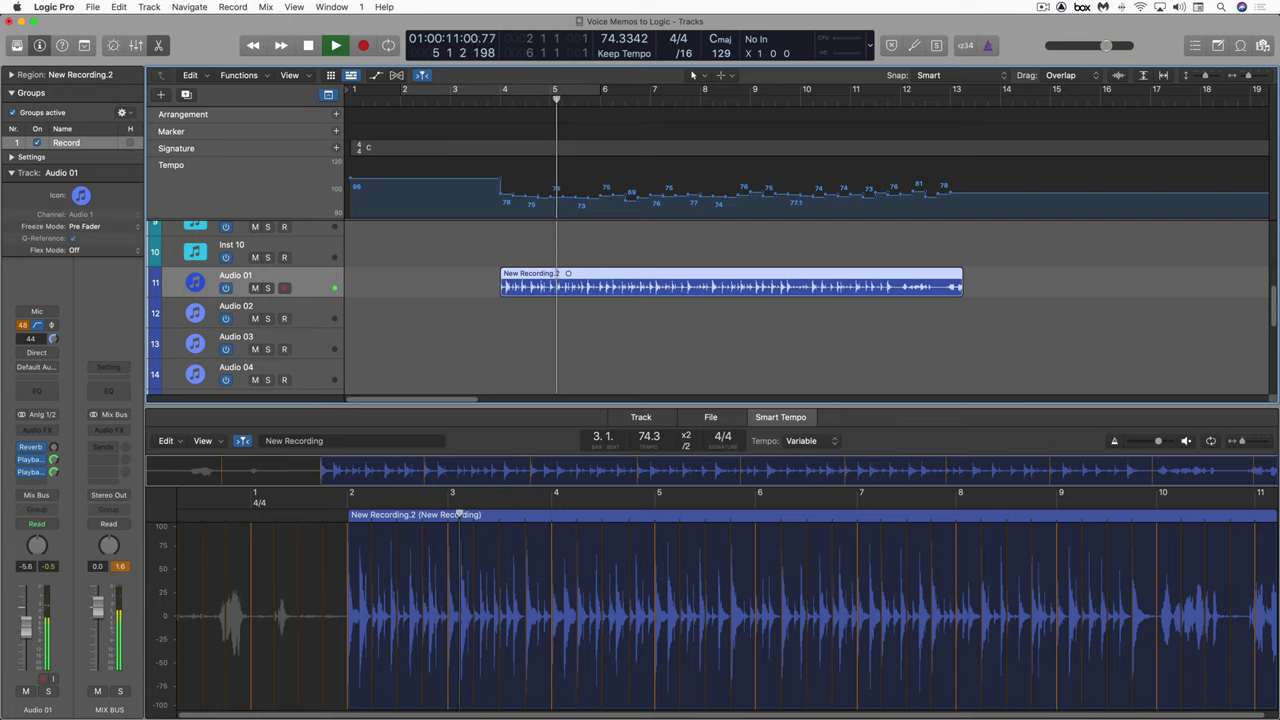
drag(26, 605, 33, 645)
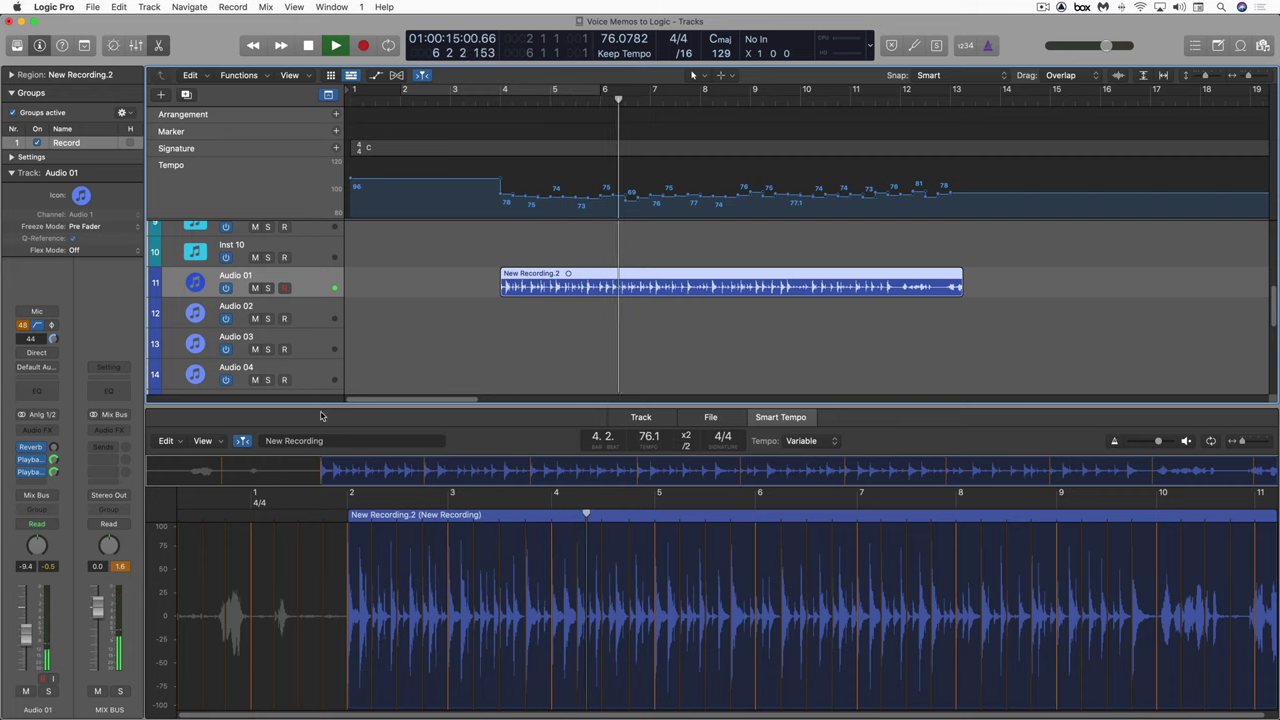
Close the editors, stop playback, split the region at bar 8 and delete the part after it
key(d)
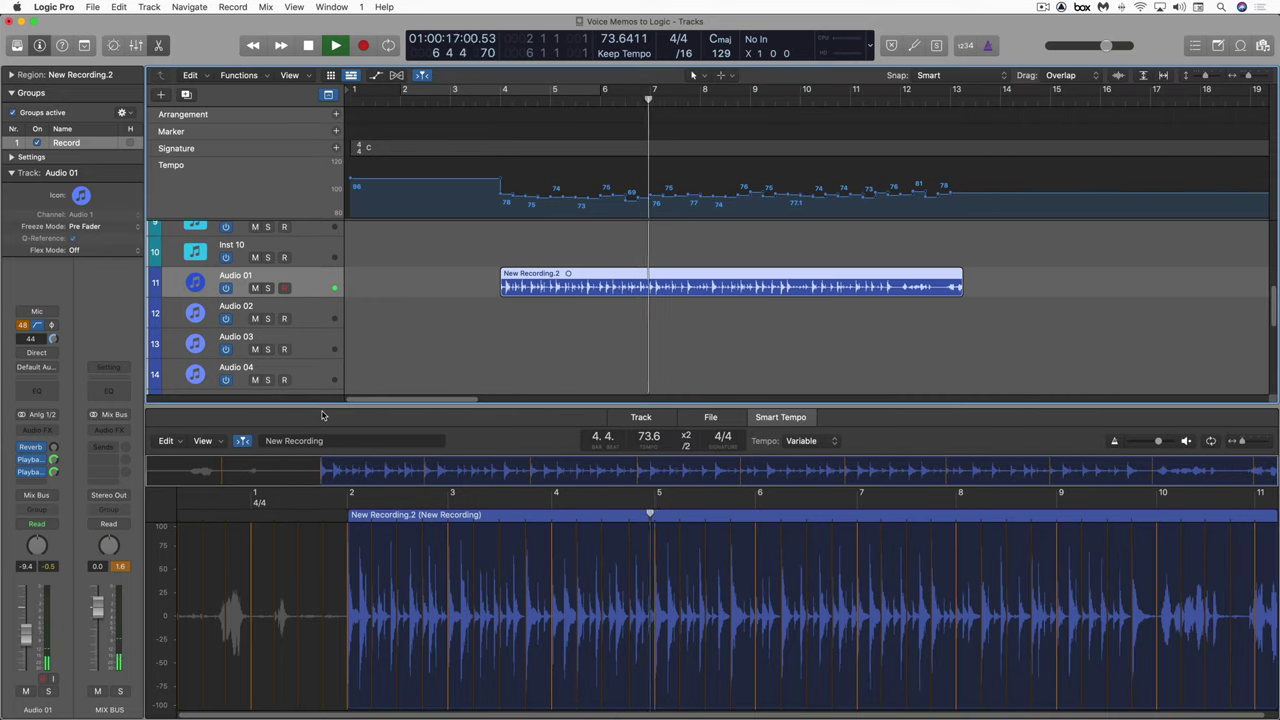
key(e)
key(d)
key(super+Right)
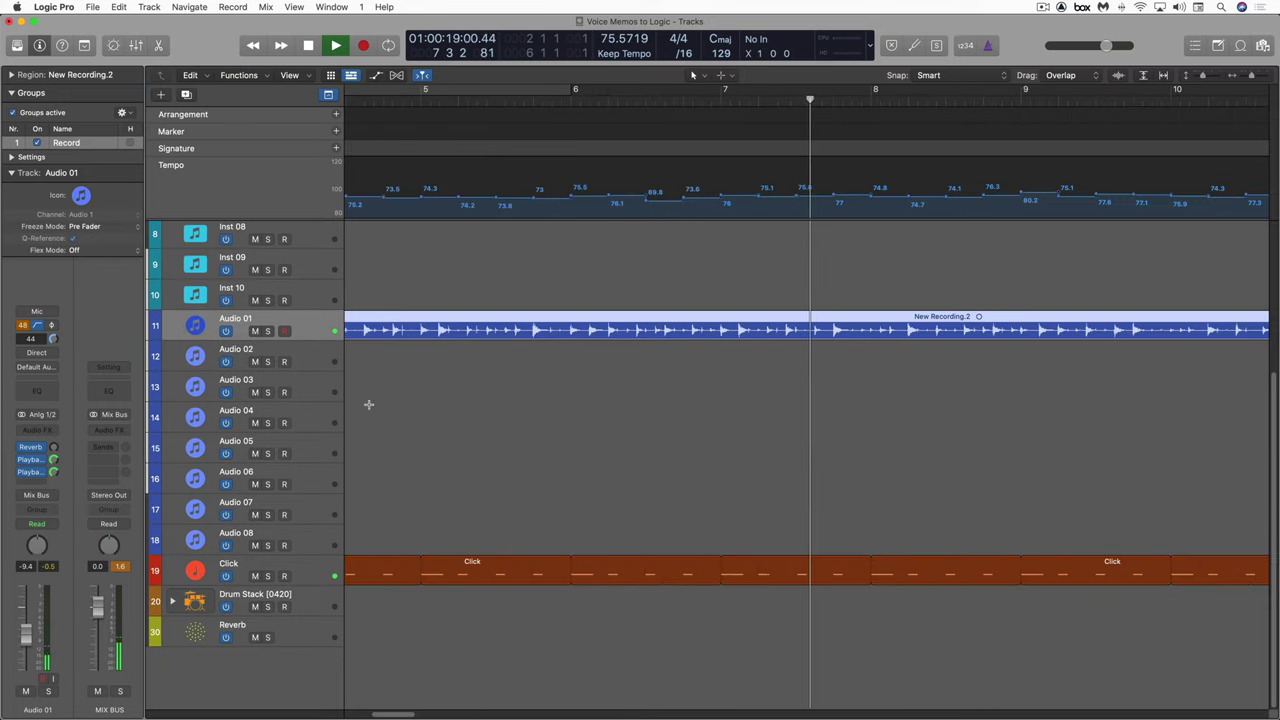
key(space)
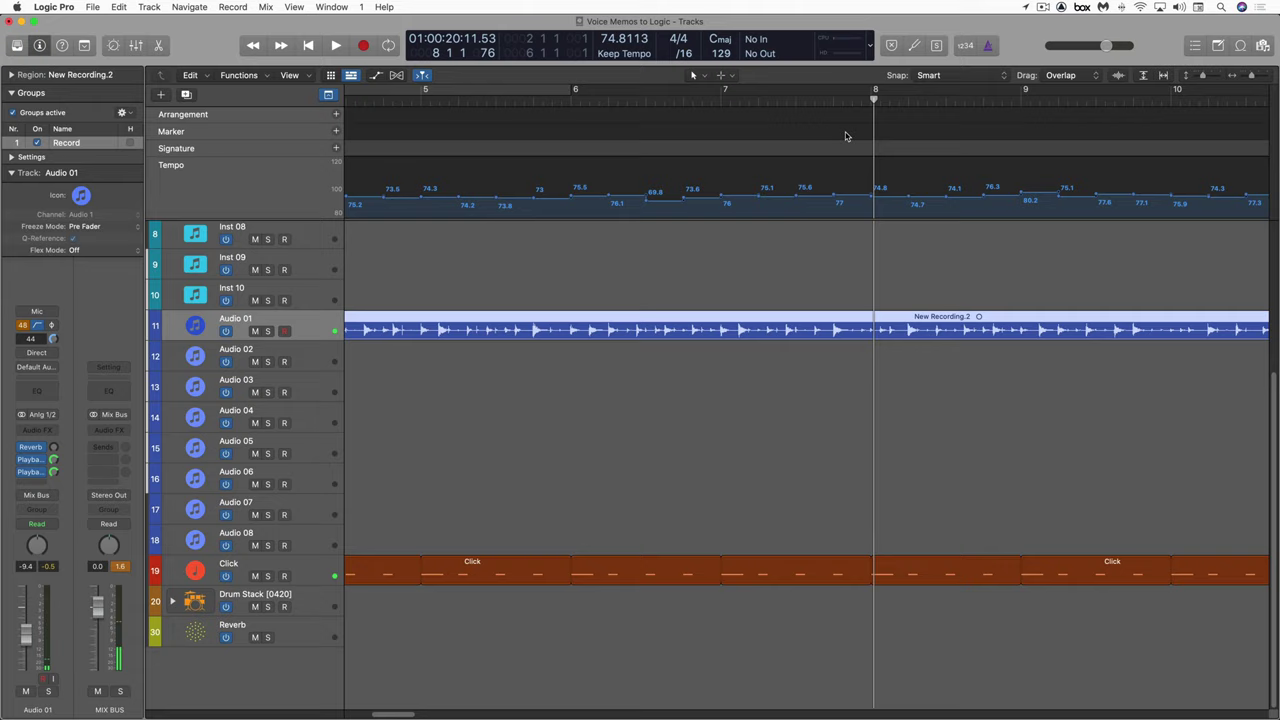
drag(875, 100, 867, 103)
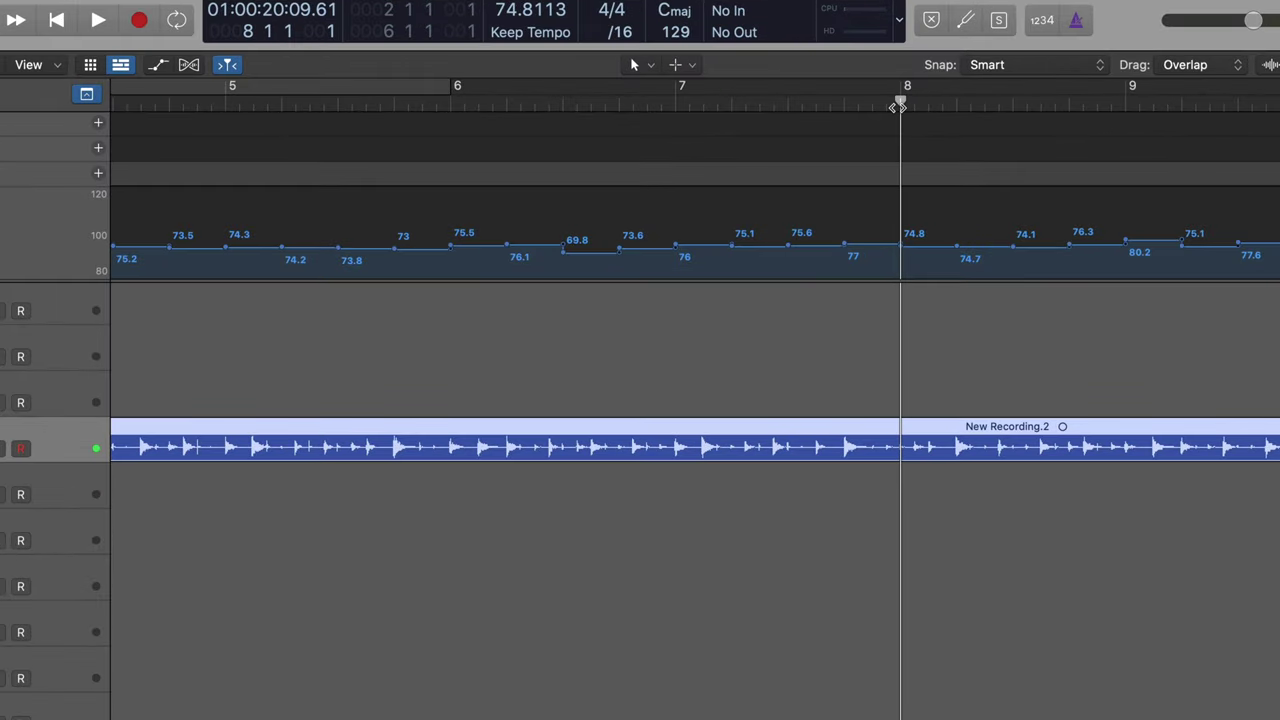
key(super+t)
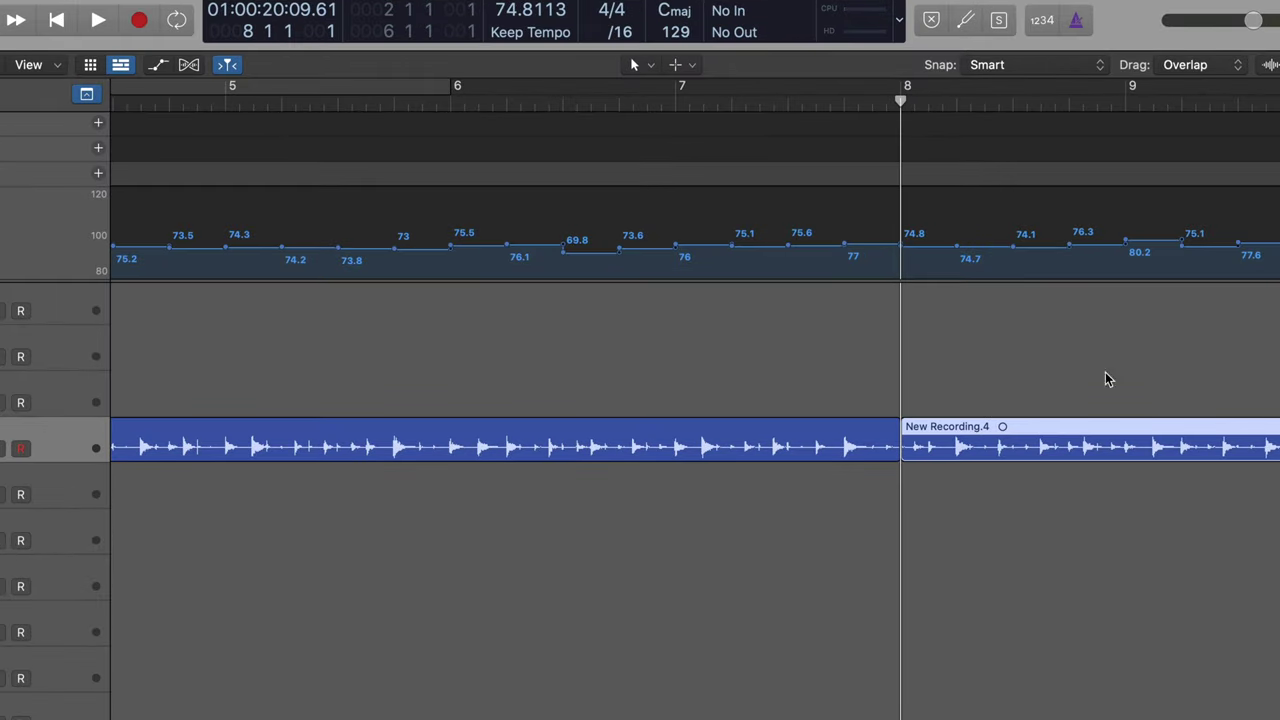
key(Delete)
scroll(1050, 495, left, 5)
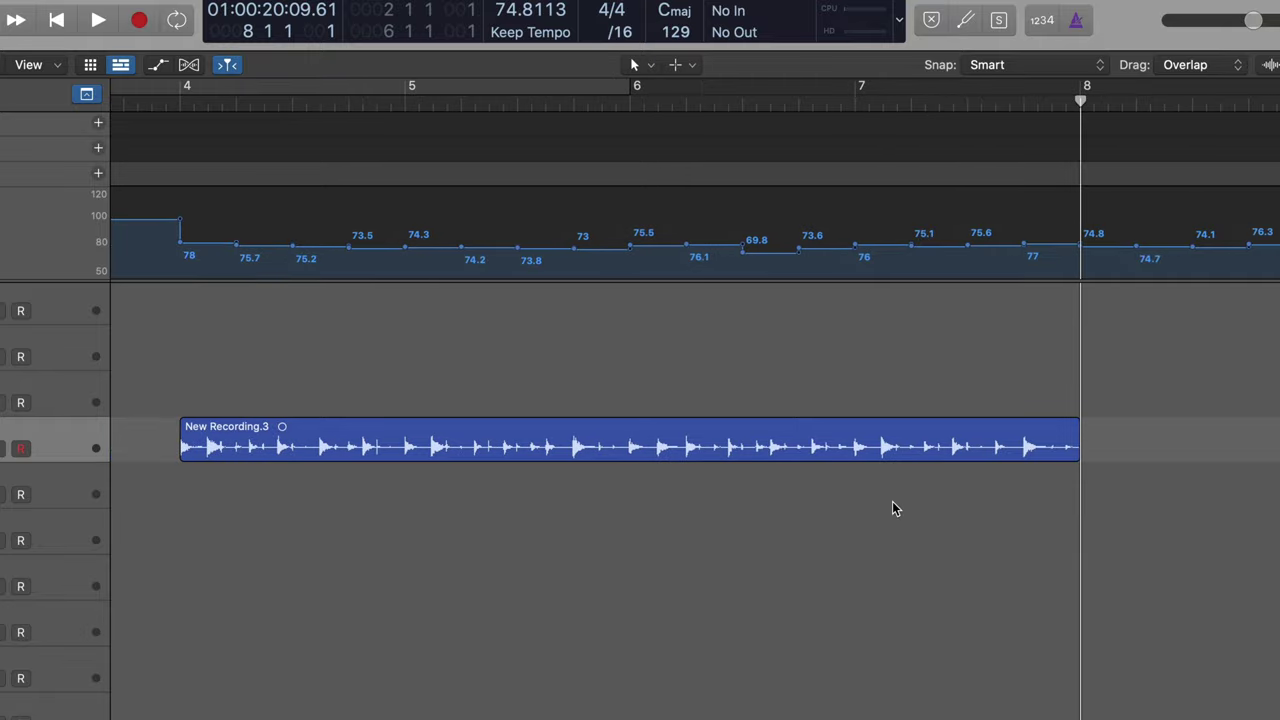
key(super+Left)
key(super+Left)
key(super+Left)
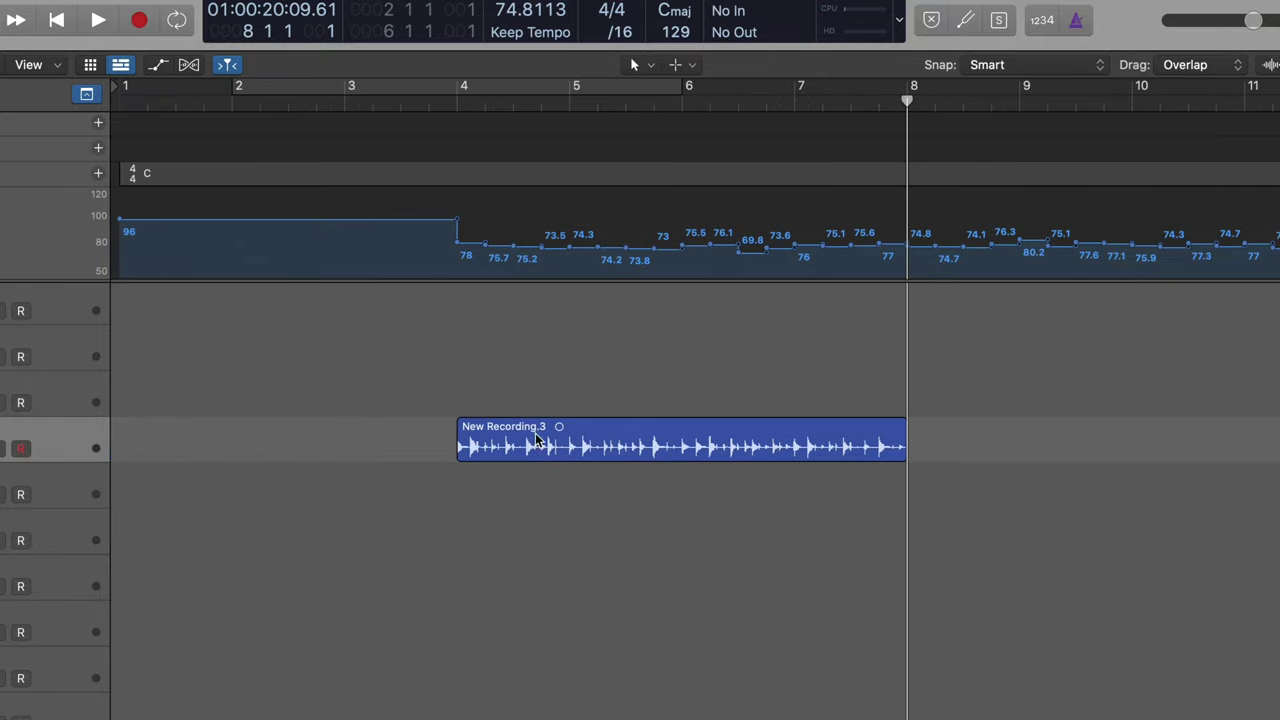
Set Flex & Follow to On for New Recording.3 in the Region inspector
click(536, 440)
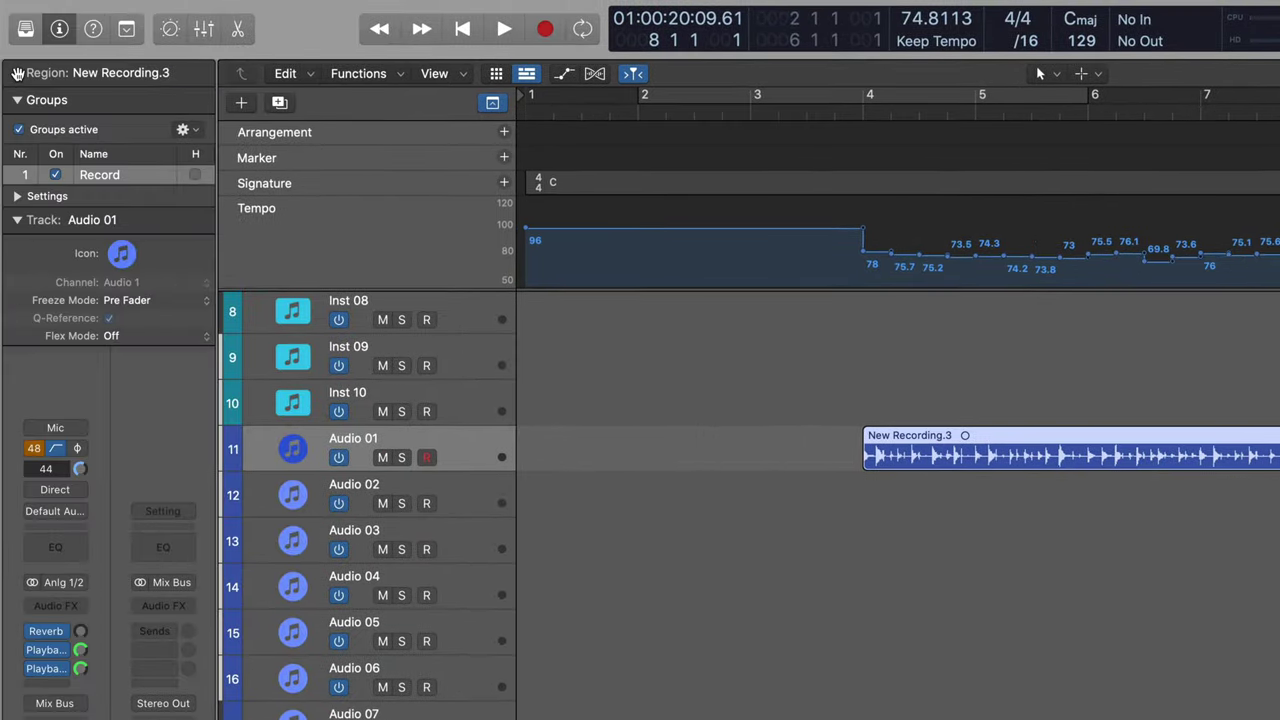
click(16, 73)
click(112, 204)
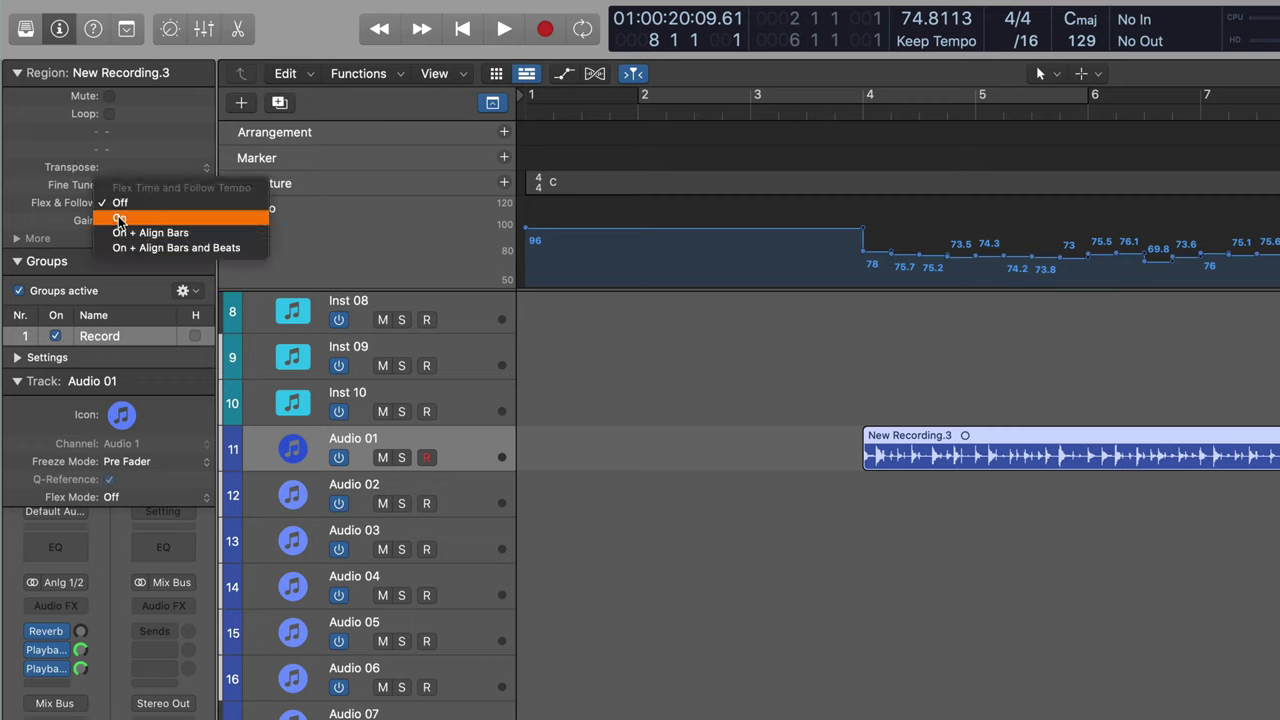
click(118, 219)
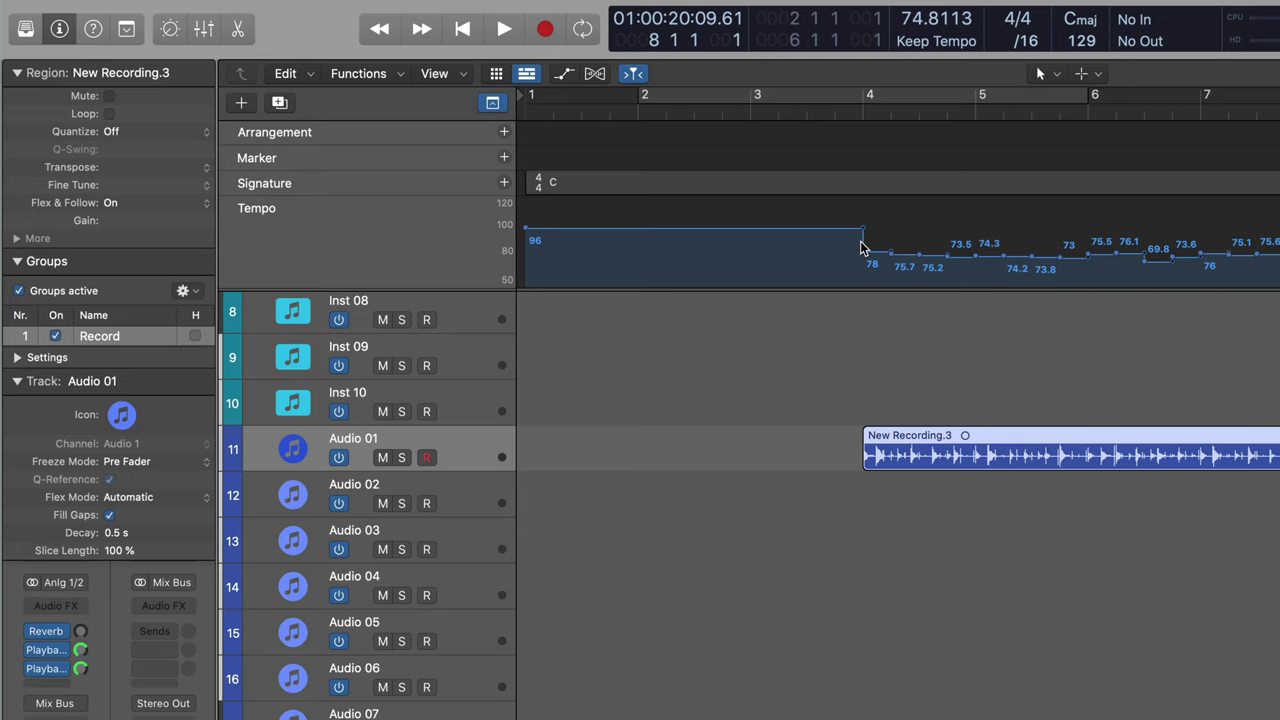
Delete every tempo event except the first 96 BPM one in the Tempo list
key(e)
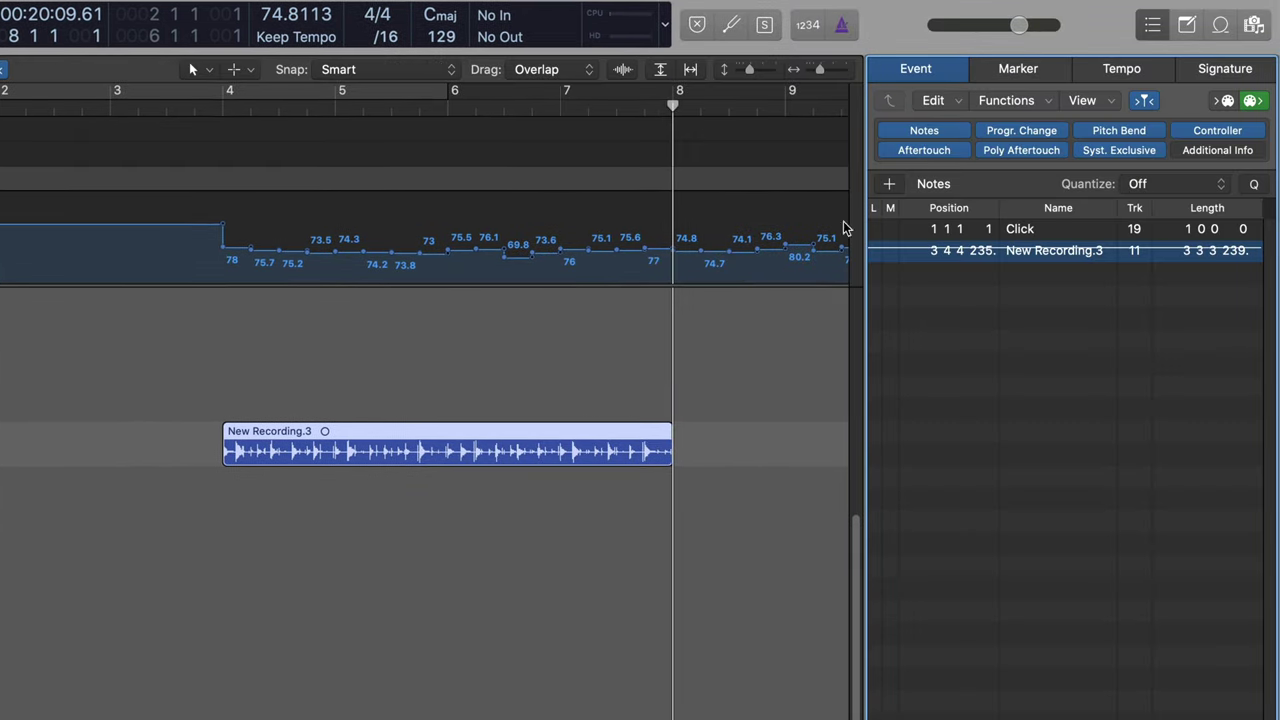
click(1120, 70)
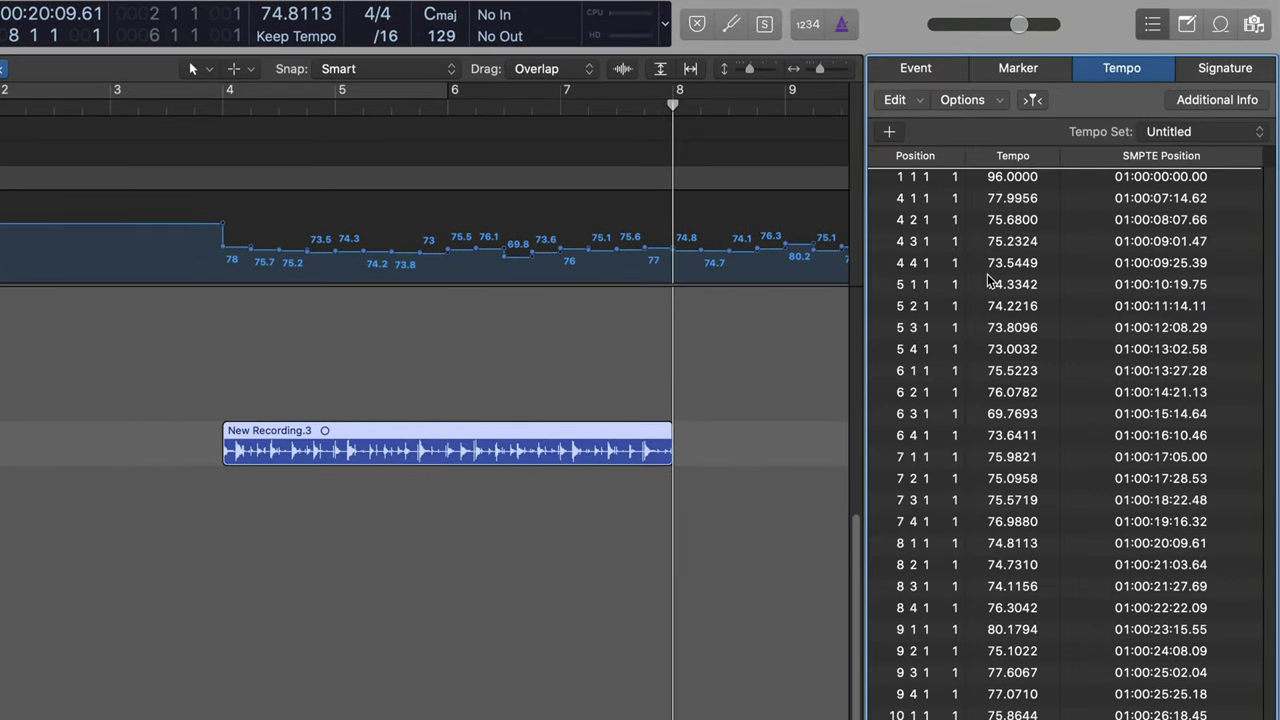
key(super+a)
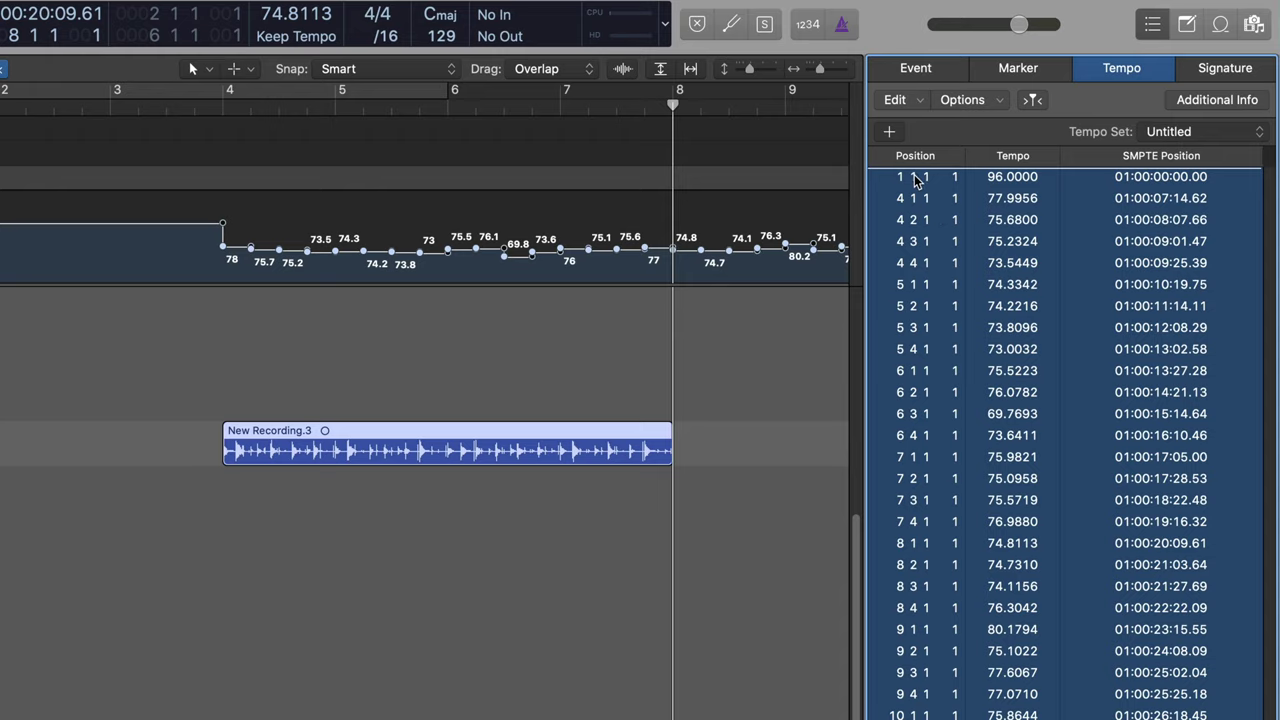
super+click(918, 178)
key(Delete)
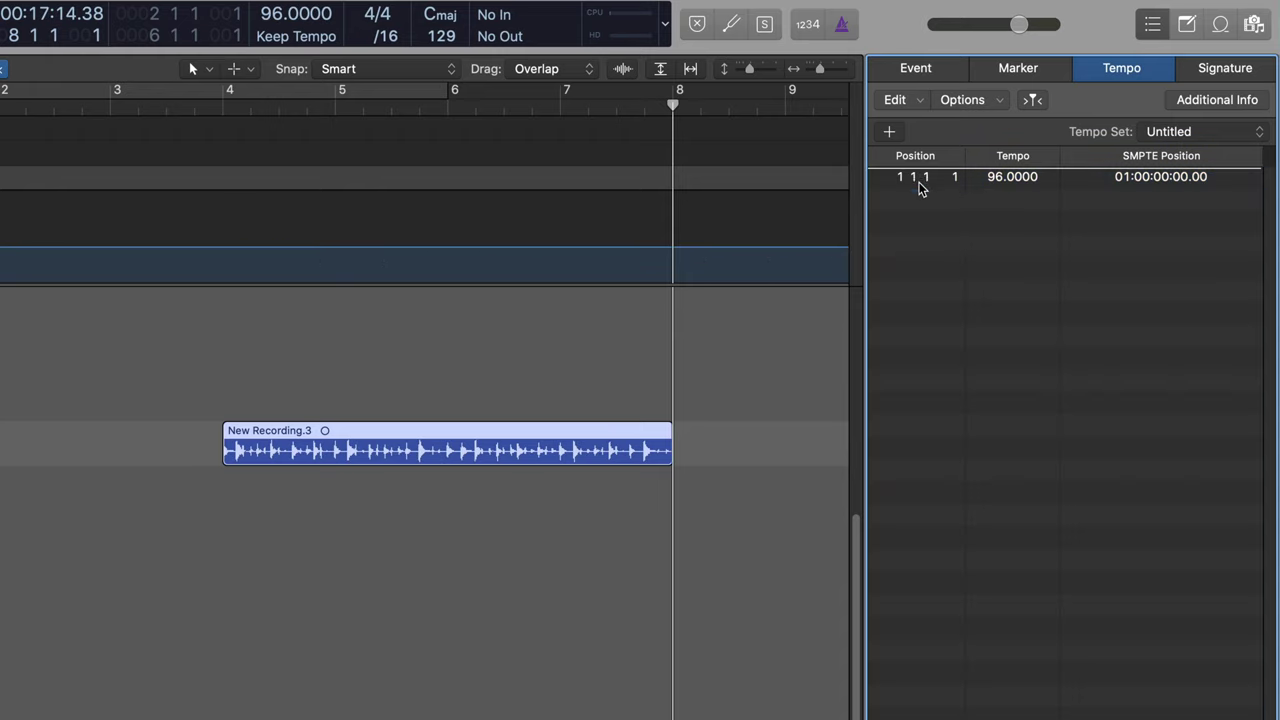
Change the remaining tempo event to 88 BPM
click(1022, 180)
double_click(1022, 178)
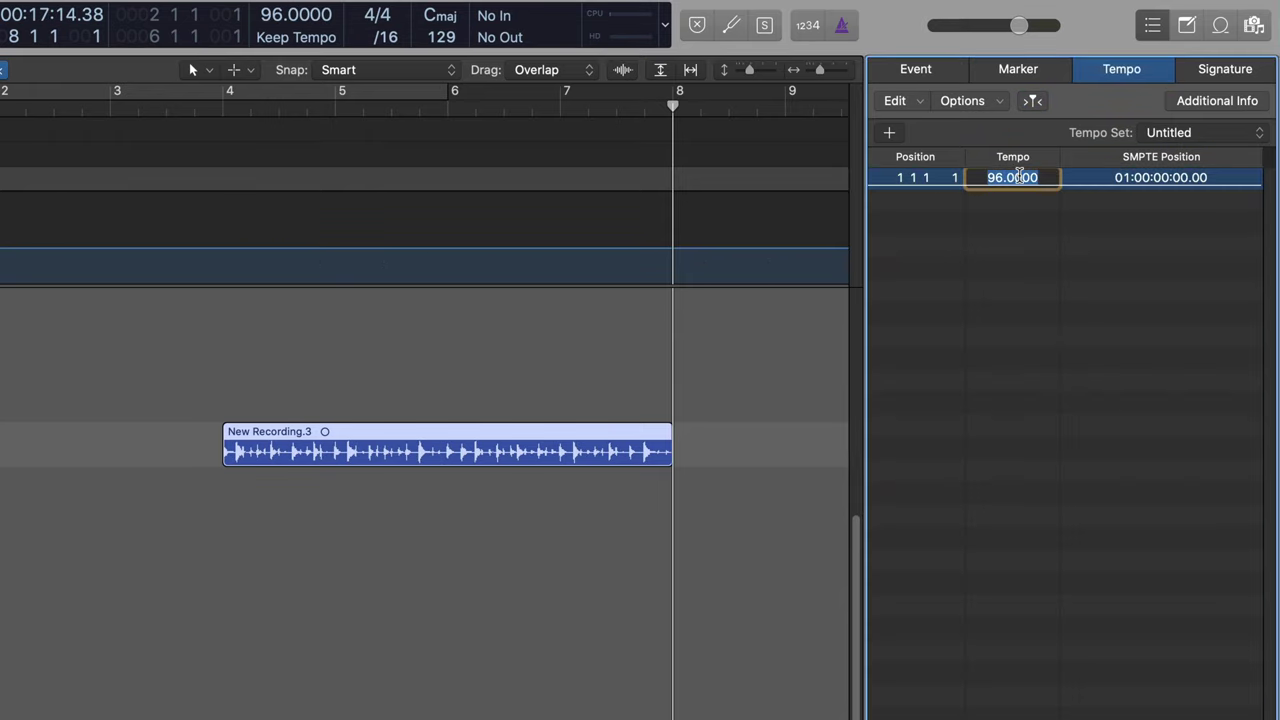
text(88)
key(Return)
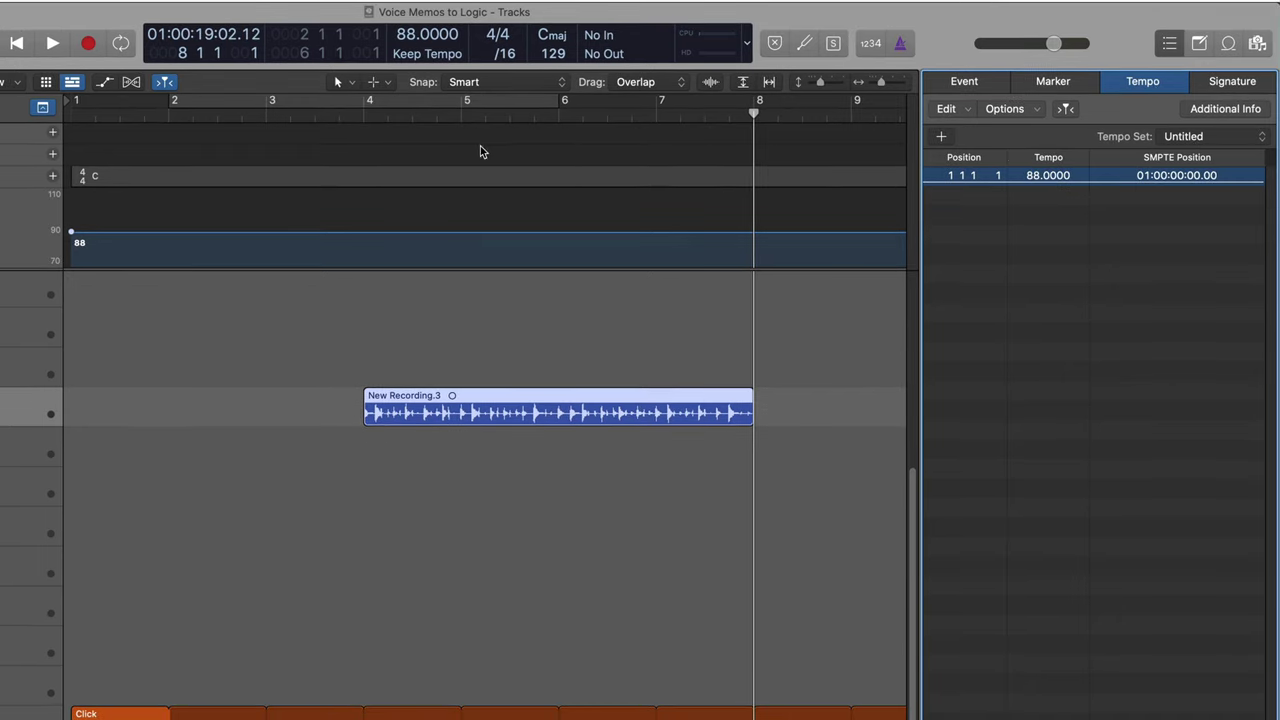
Play back from just before bar 4 at the new 88 BPM tempo
click(343, 121)
key(space)
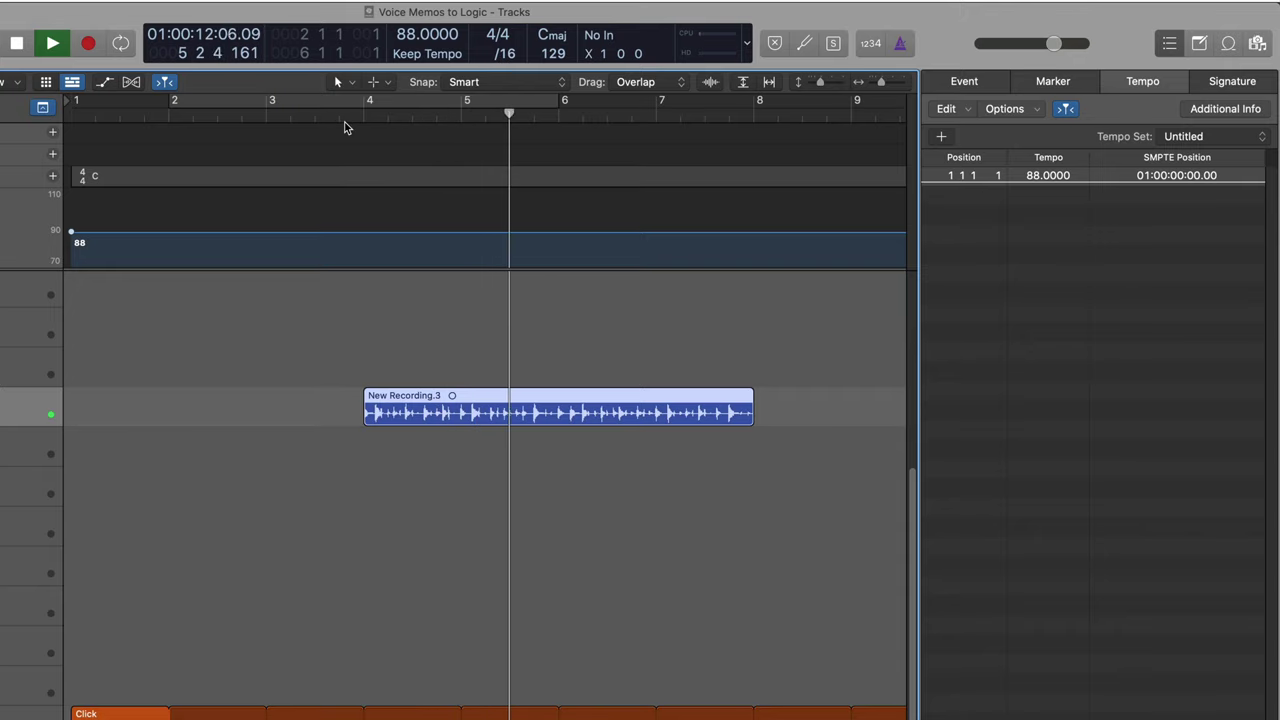
key(space)
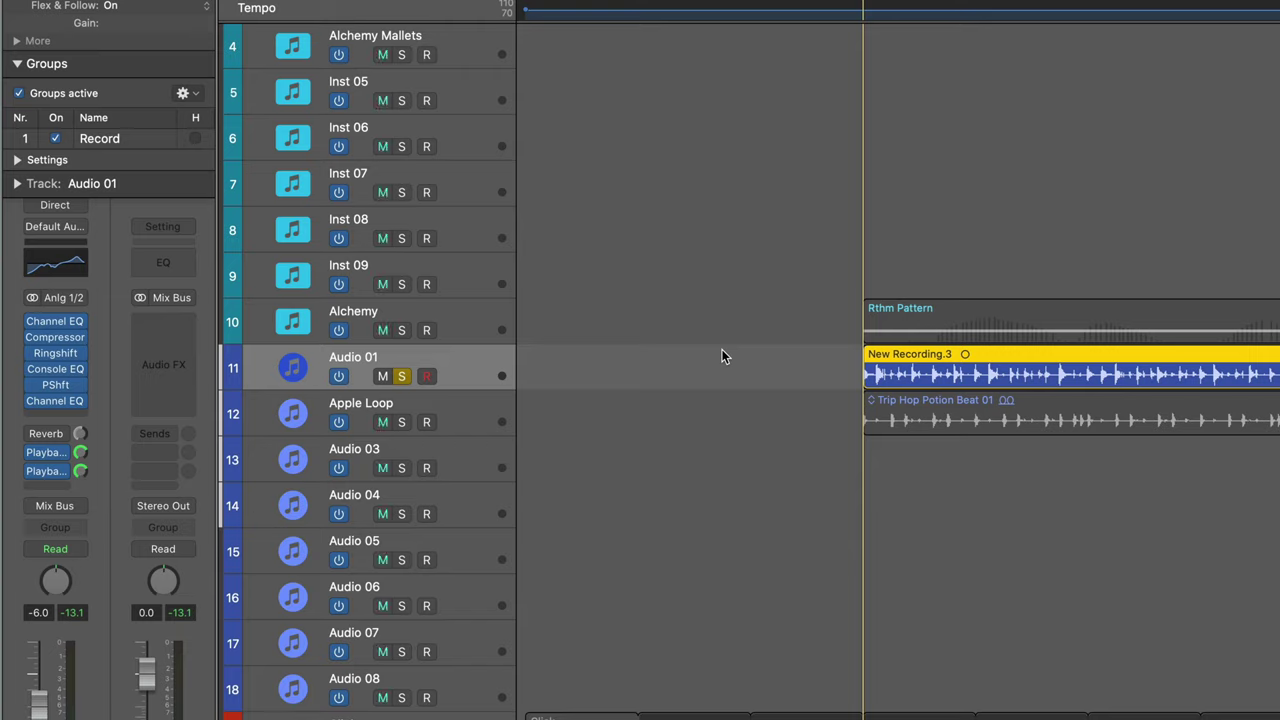
During playback, bypass all six Audio 01 effects, then re-enable the Channel EQ and Compressor
key(space)
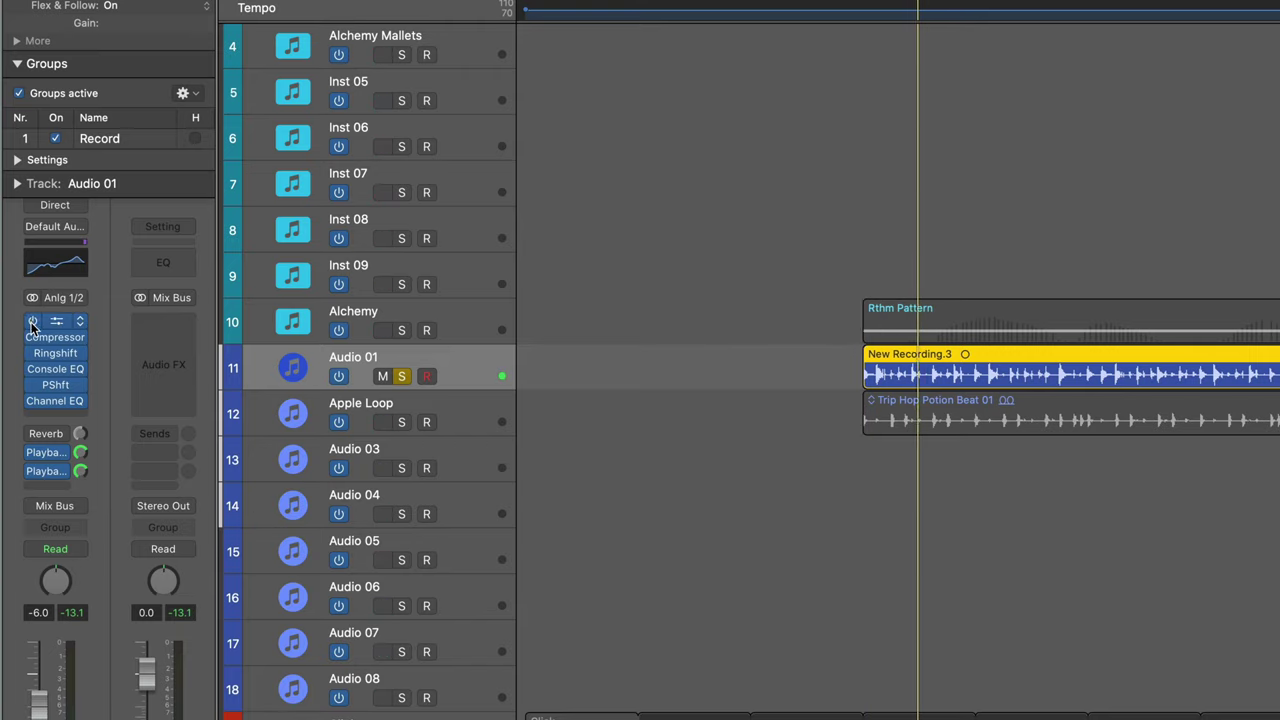
drag(32, 322, 32, 402)
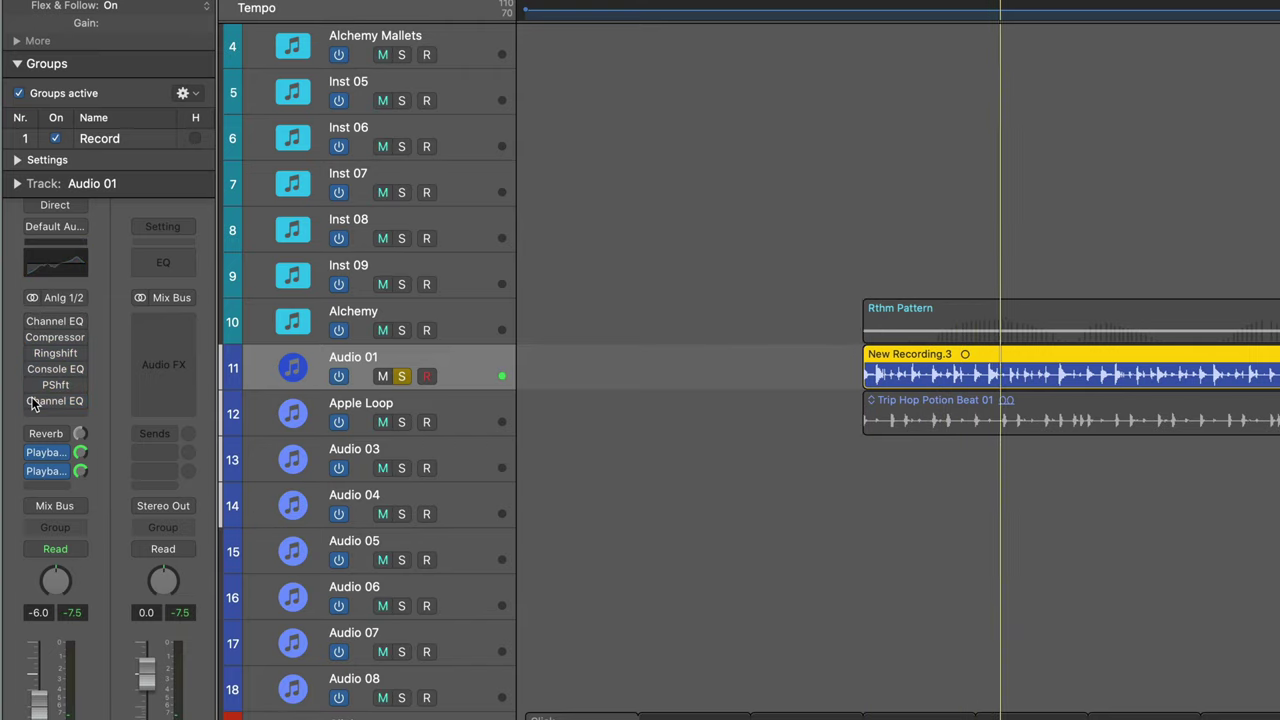
click(54, 321)
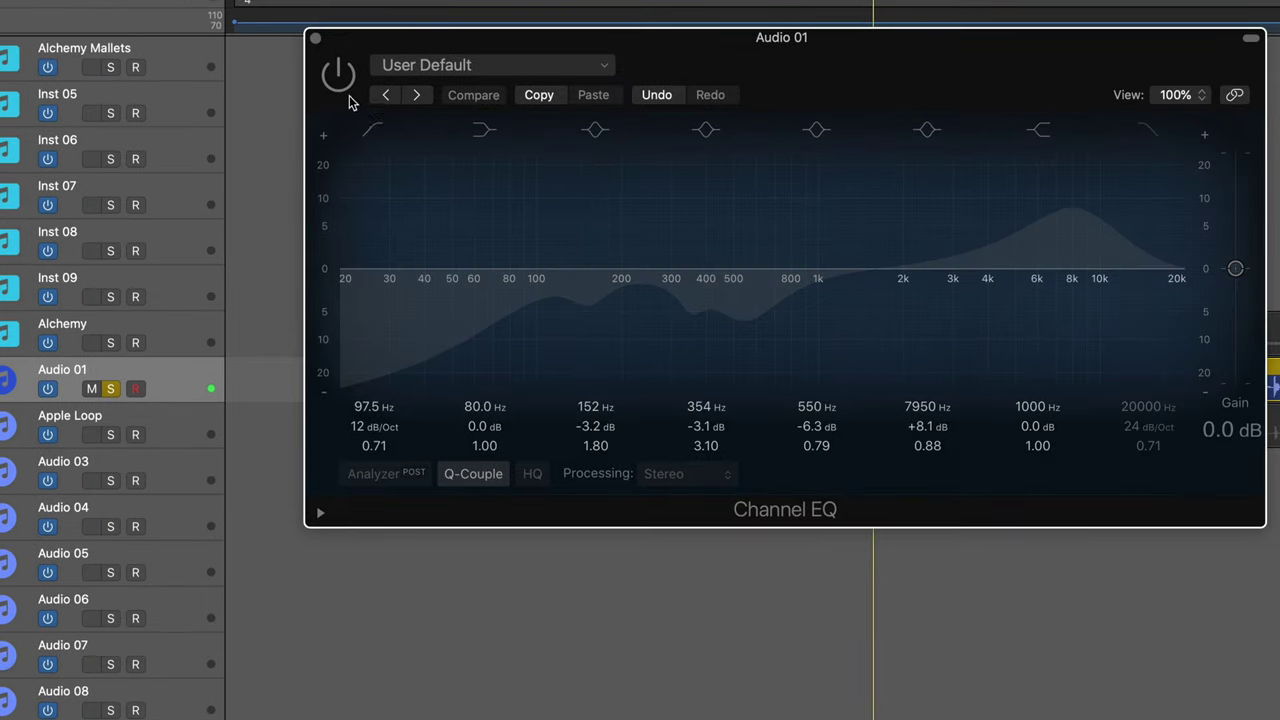
click(338, 73)
click(1235, 95)
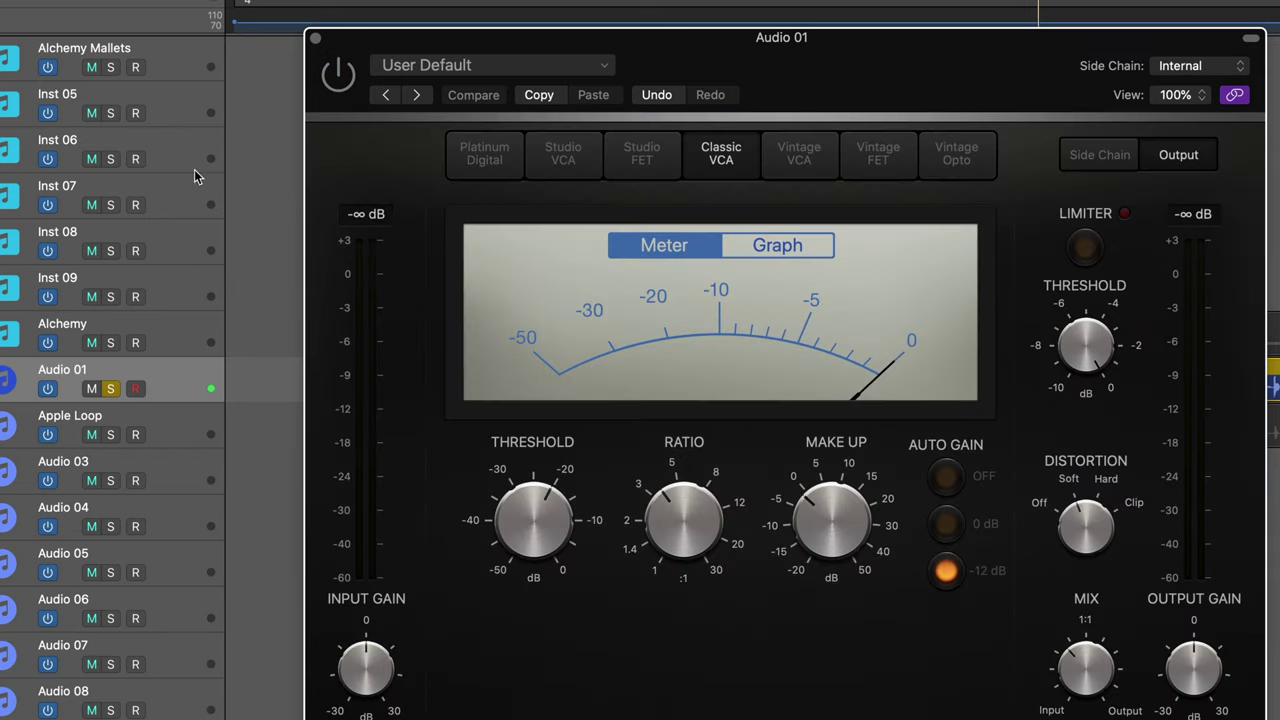
click(343, 86)
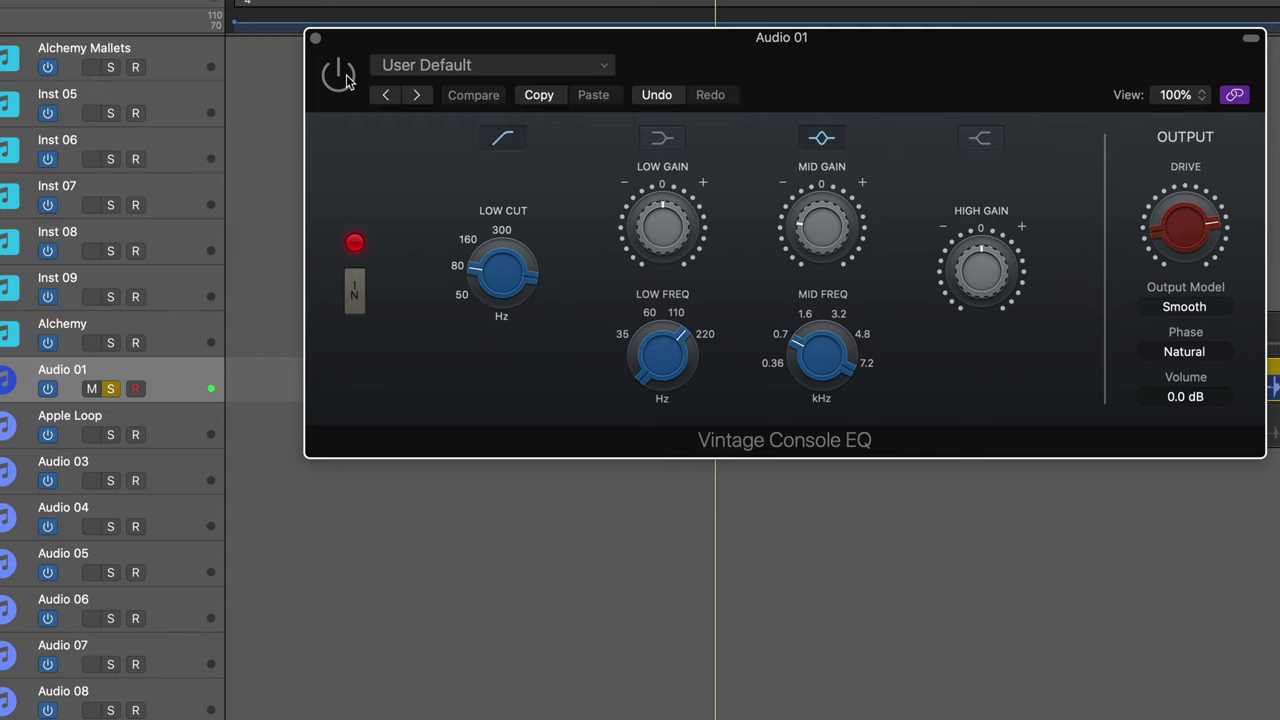
Toggle the Pitch Shifter's Stereo Link between Normal and Invert, ending on Invert, then re-enable the final Channel EQ
mouse_move(840, 240)
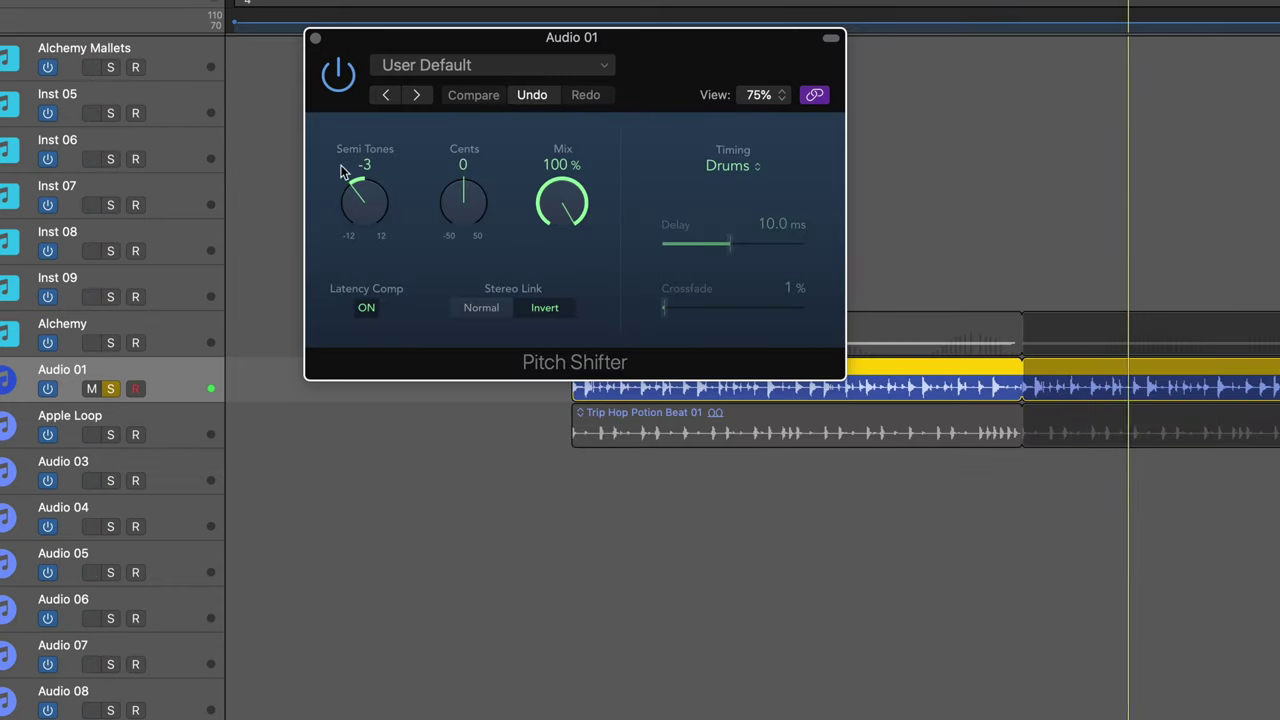
click(481, 309)
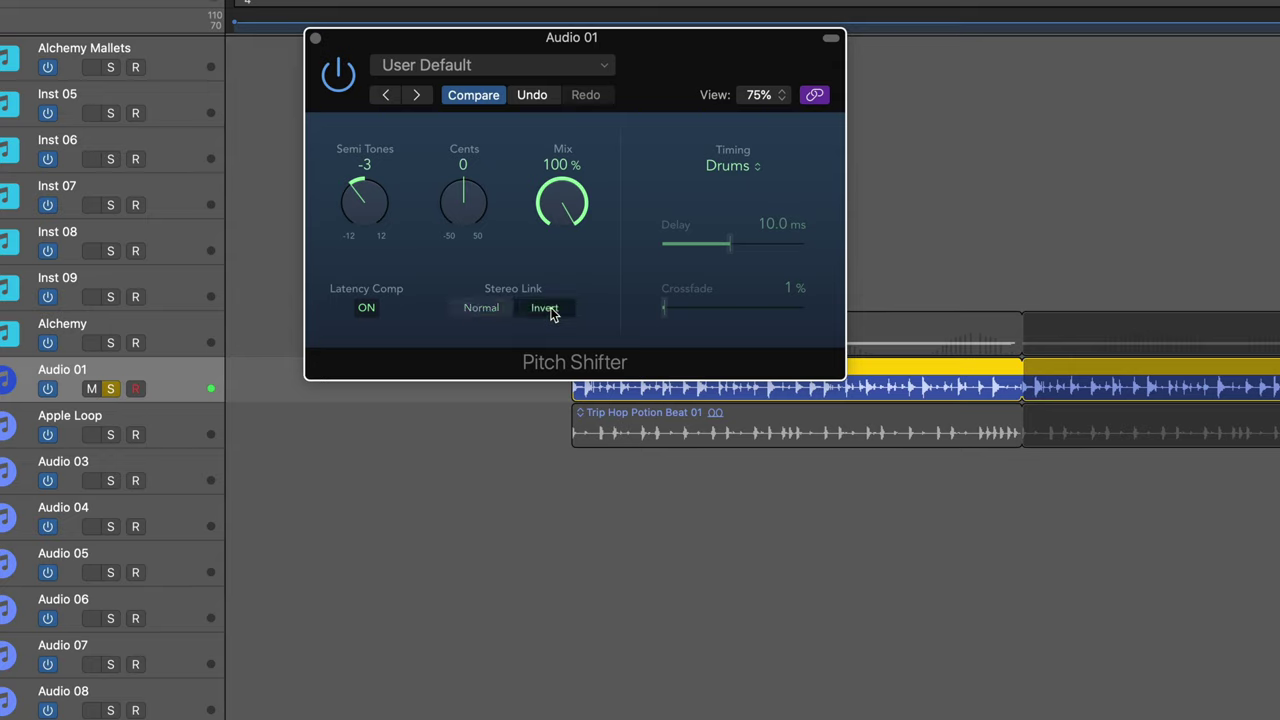
click(487, 309)
click(544, 308)
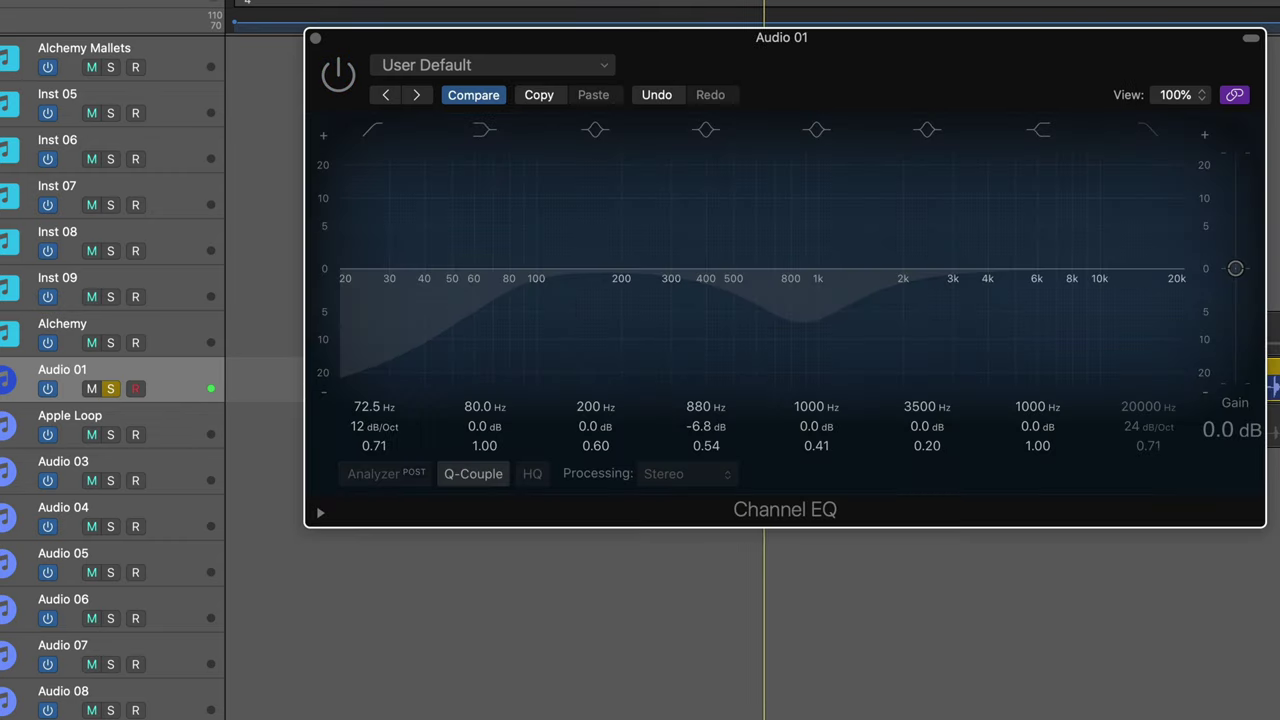
click(337, 76)
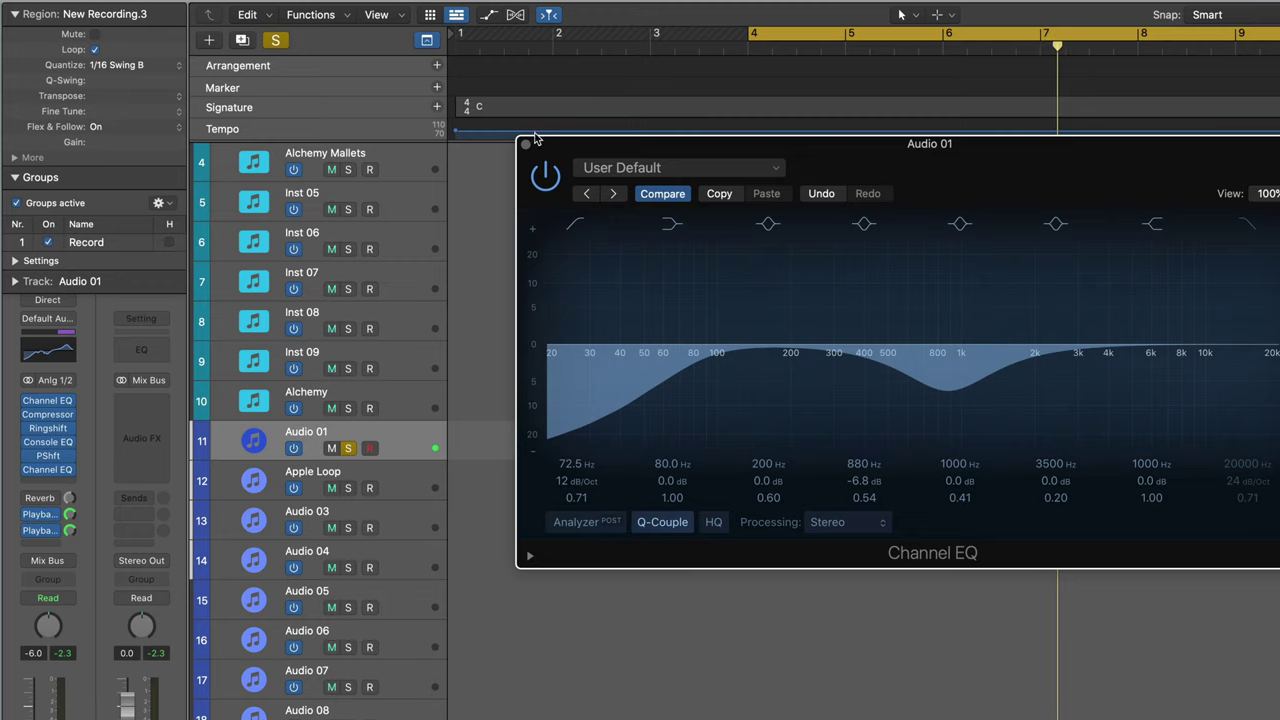
Close the Channel EQ window and solo the Apple Loop and Alchemy tracks
click(526, 147)
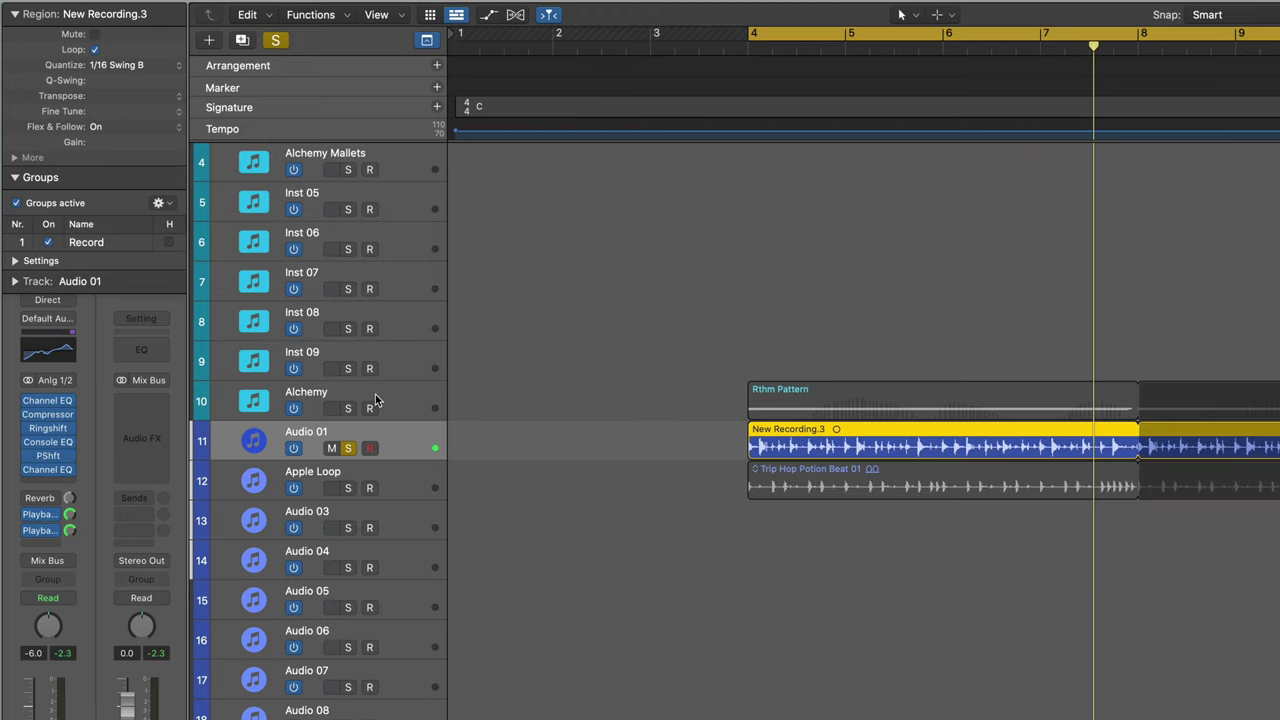
click(347, 488)
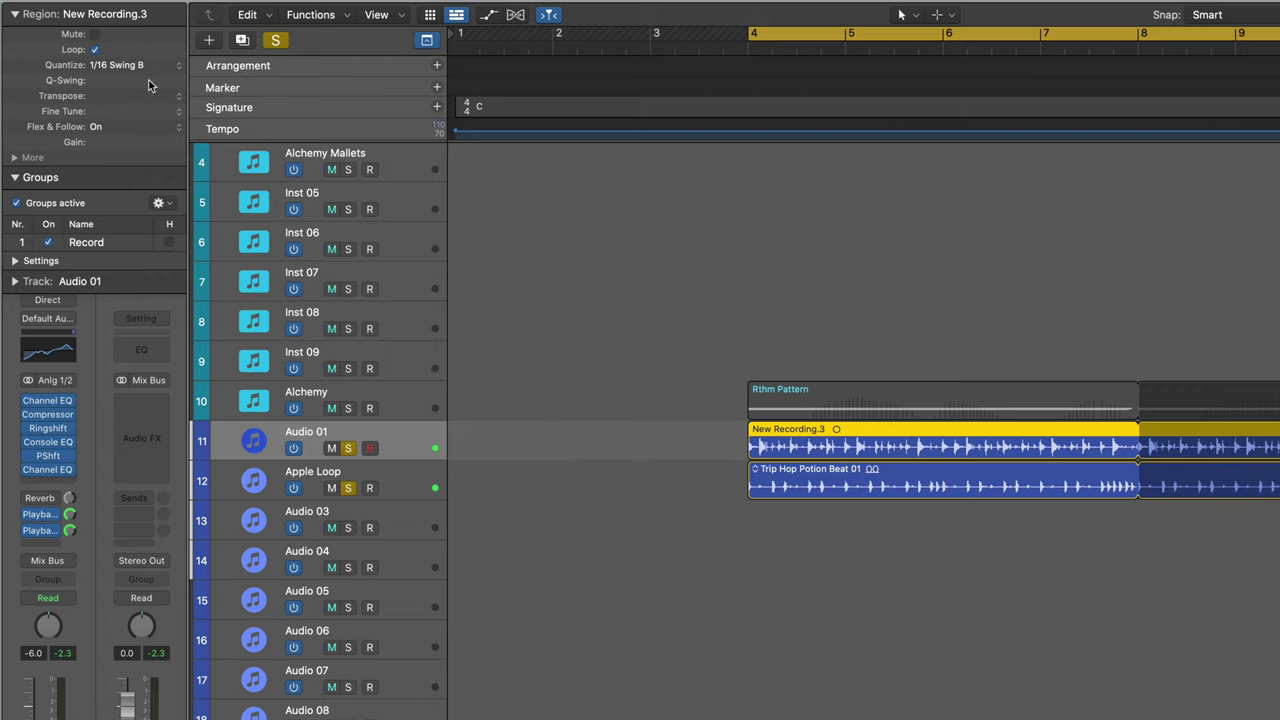
click(348, 409)
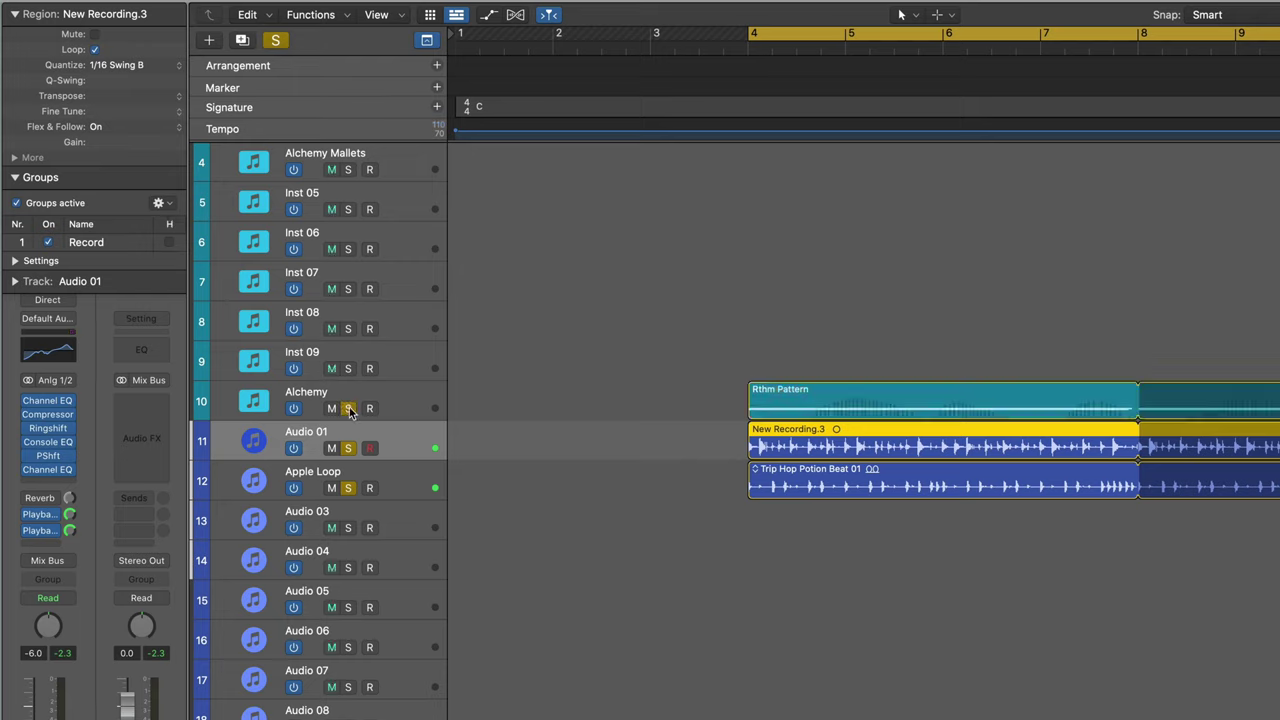
Clear the solos and play the full mix from bar 4 with Stereo Out at -2.0 dB
click(348, 409)
key(space)
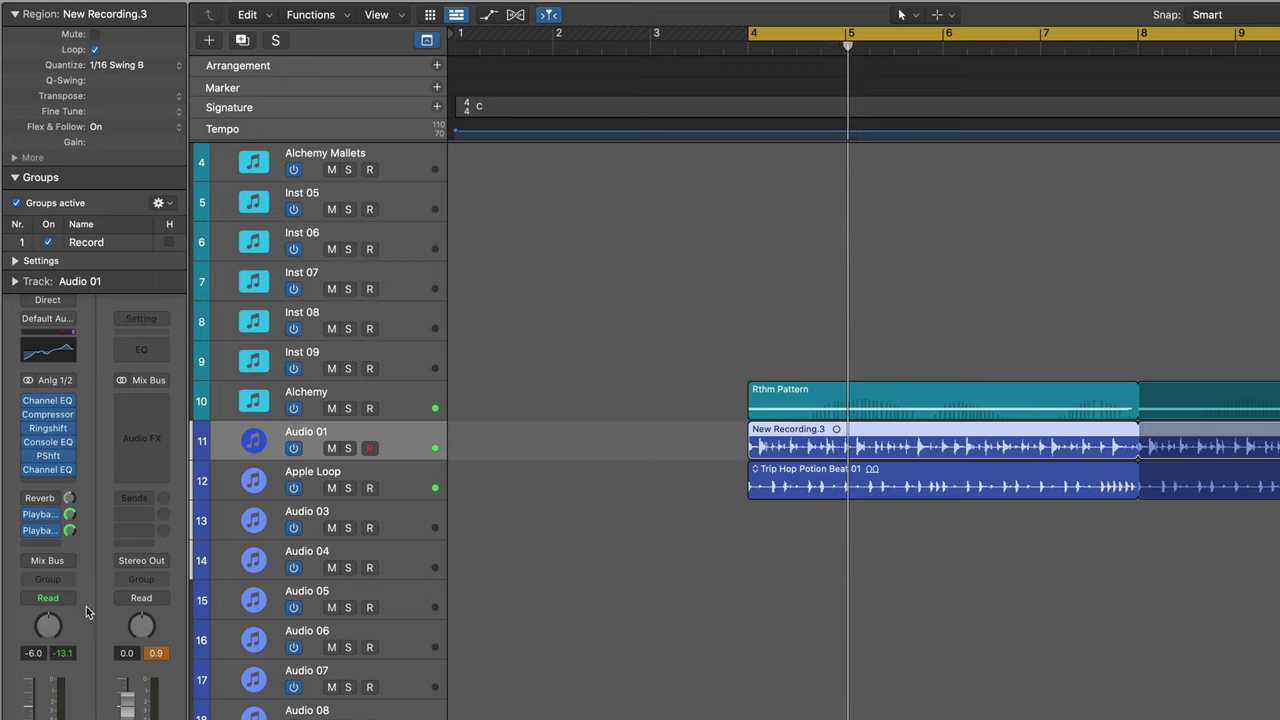
drag(141, 716, 141, 719)
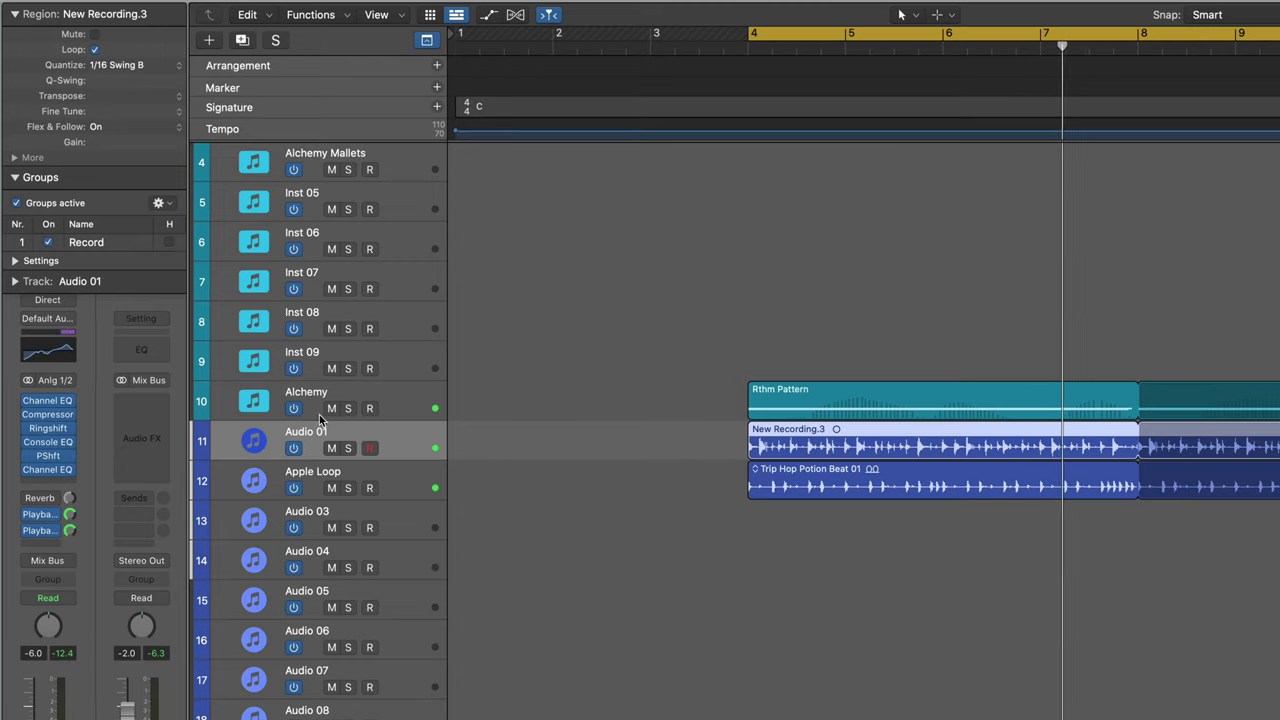
Solo Audio 01 and audition it dry with its insert effects bypassed, then unsolo it
click(347, 448)
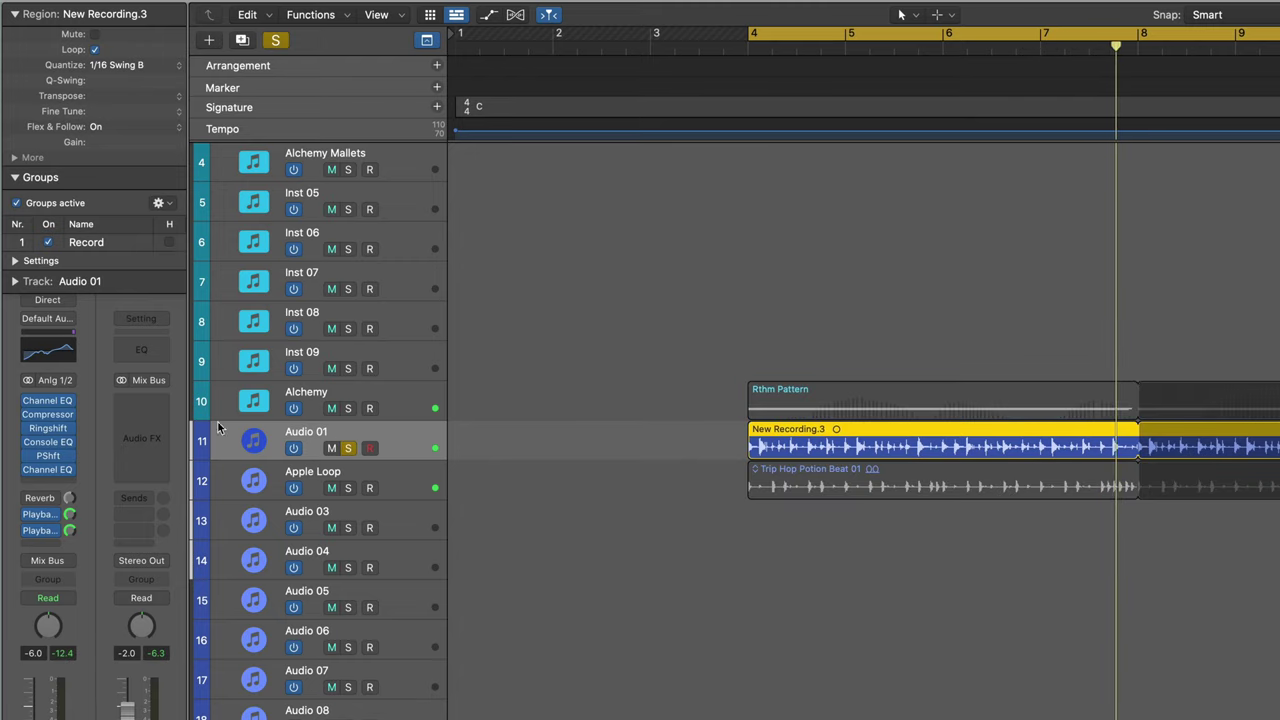
click(28, 401)
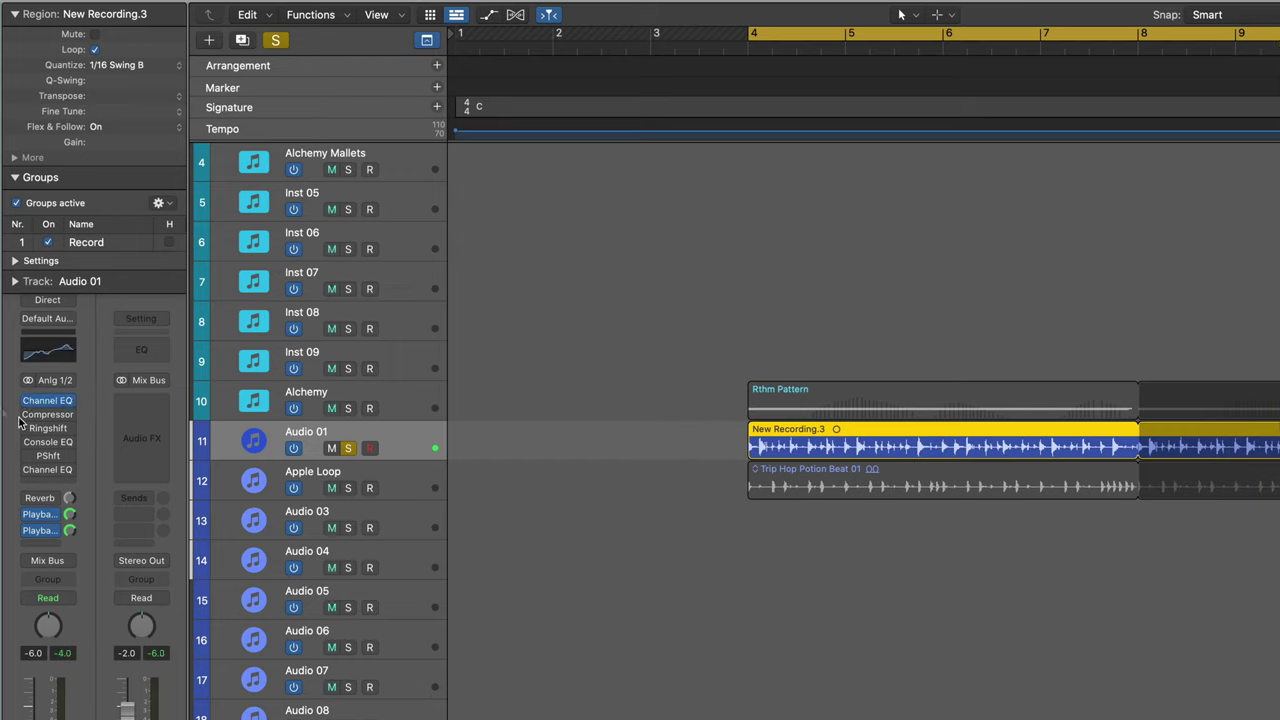
click(352, 450)
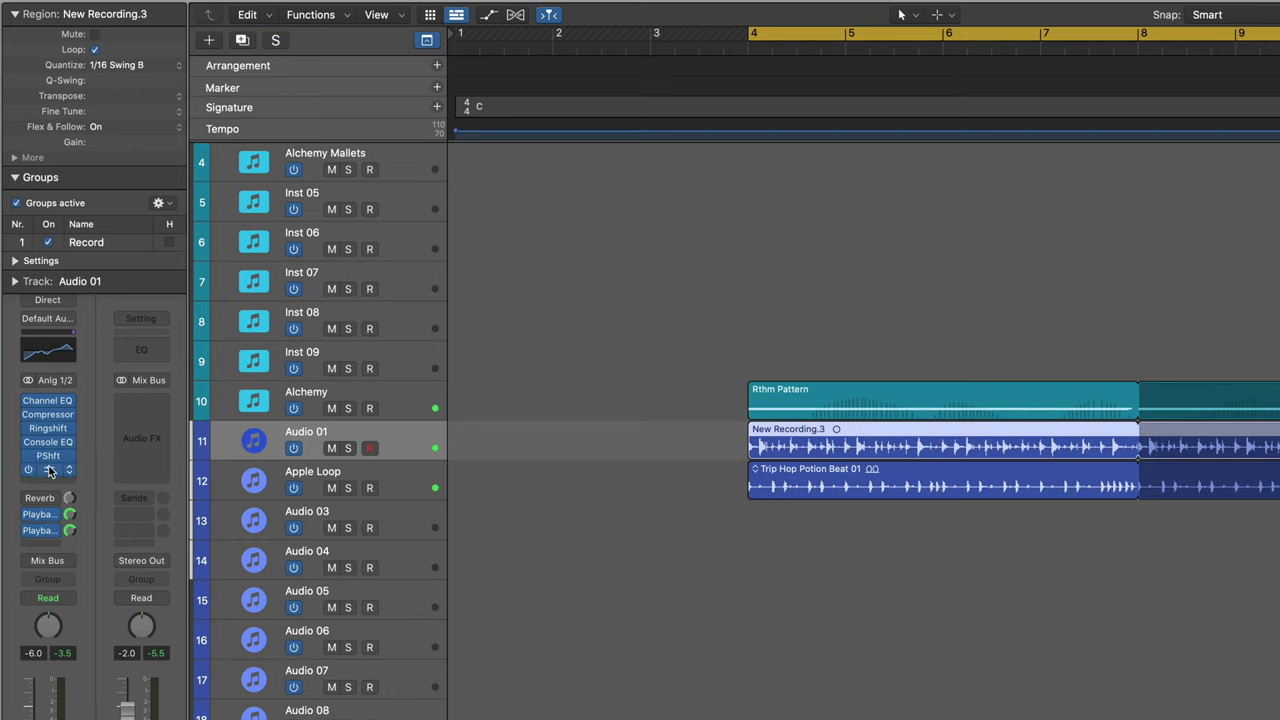
Switch the Pitch Shifter's Stereo Link on Audio 01 to Invert
click(126, 455)
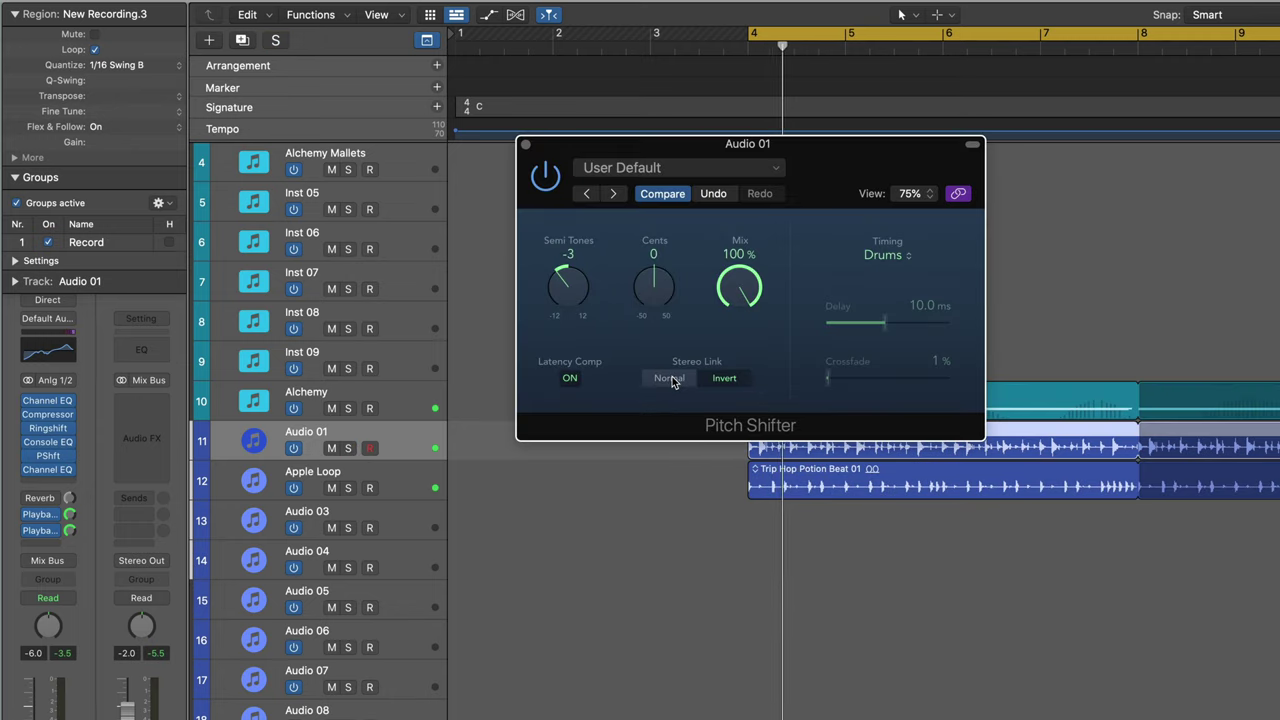
click(726, 379)
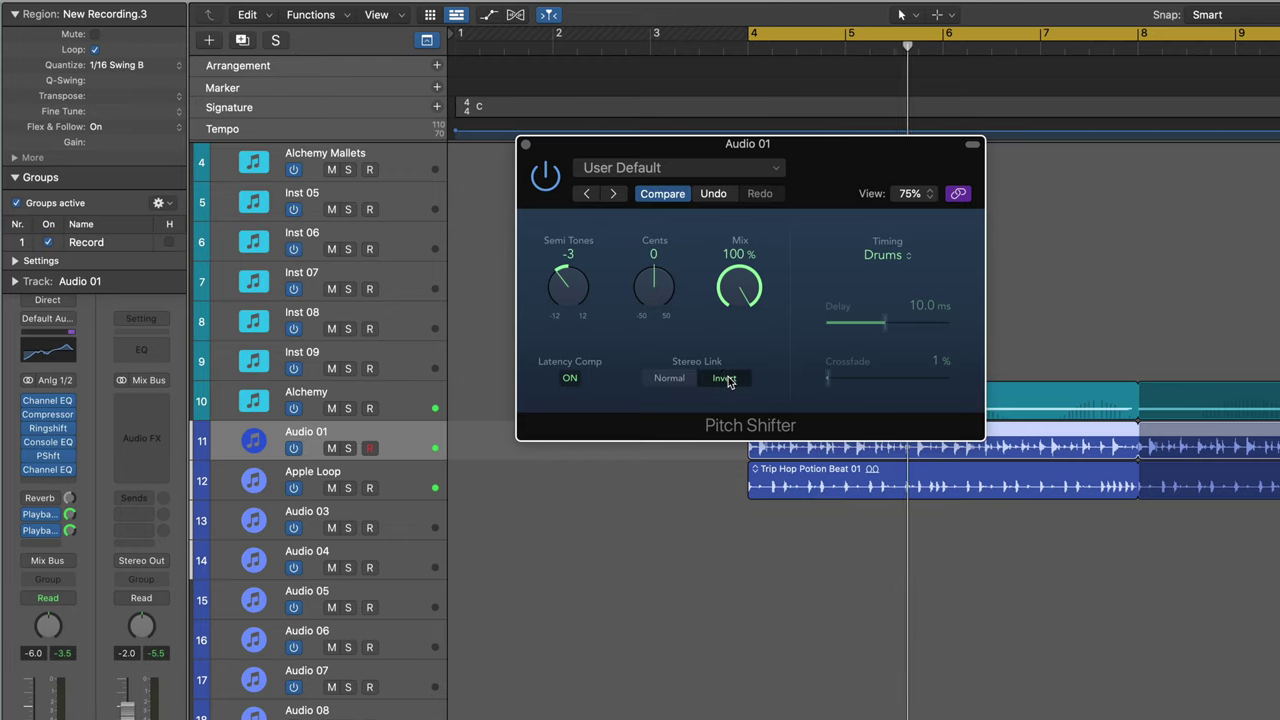
click(526, 146)
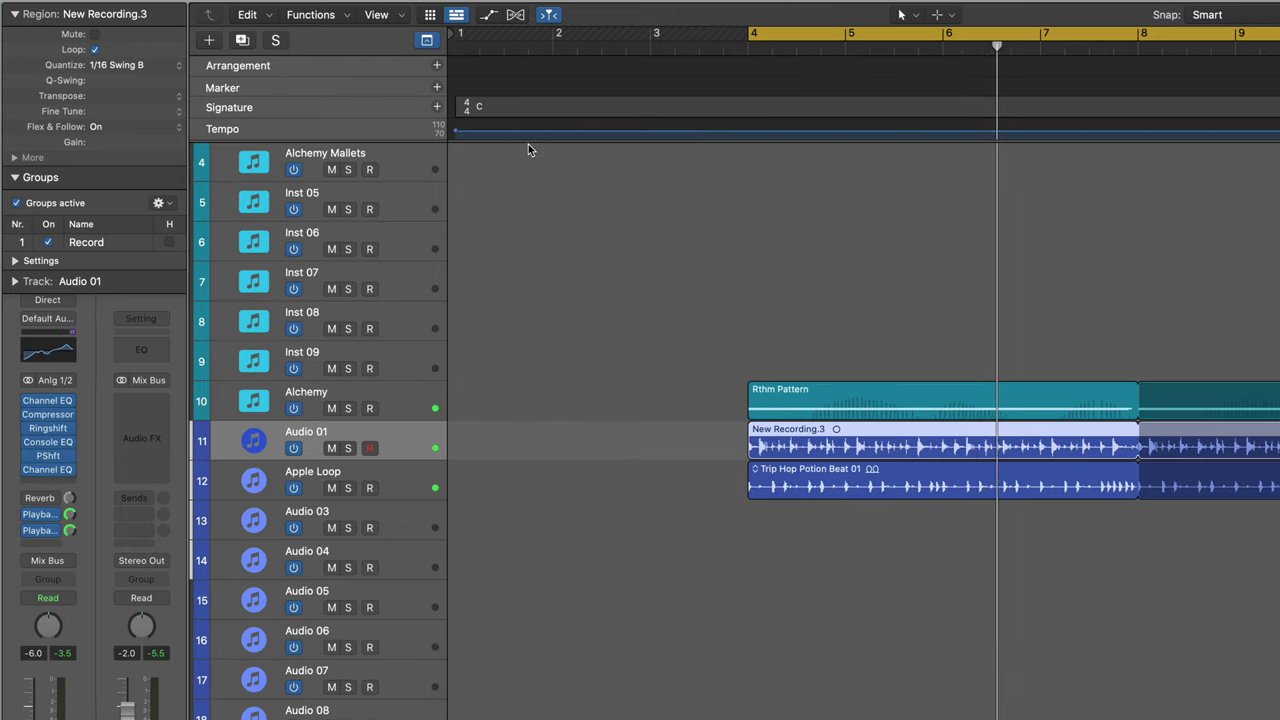